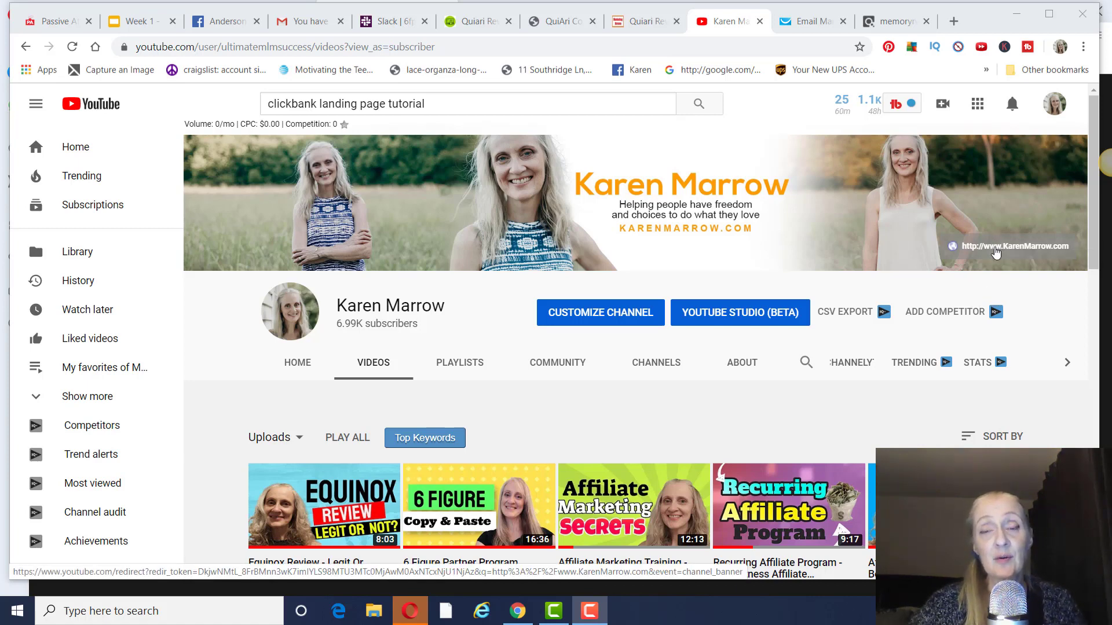
Open GetResponse's empty Forms and surveys area from the tools menu
{"action": "left_click", "coordinate": [861, 103]}
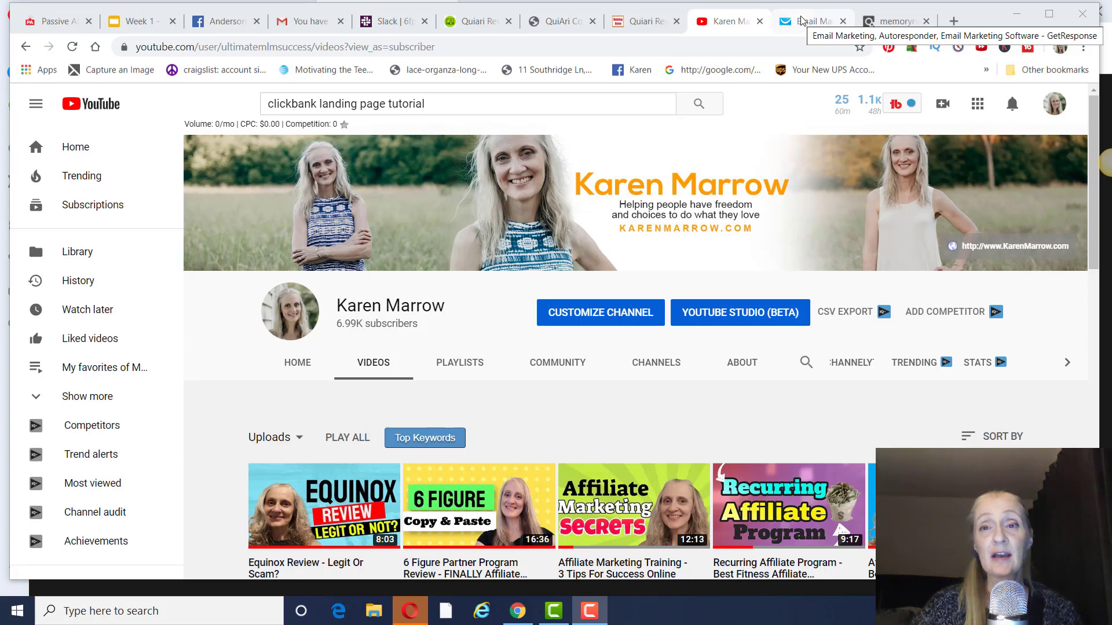
{"action": "left_click", "coordinate": [801, 19]}
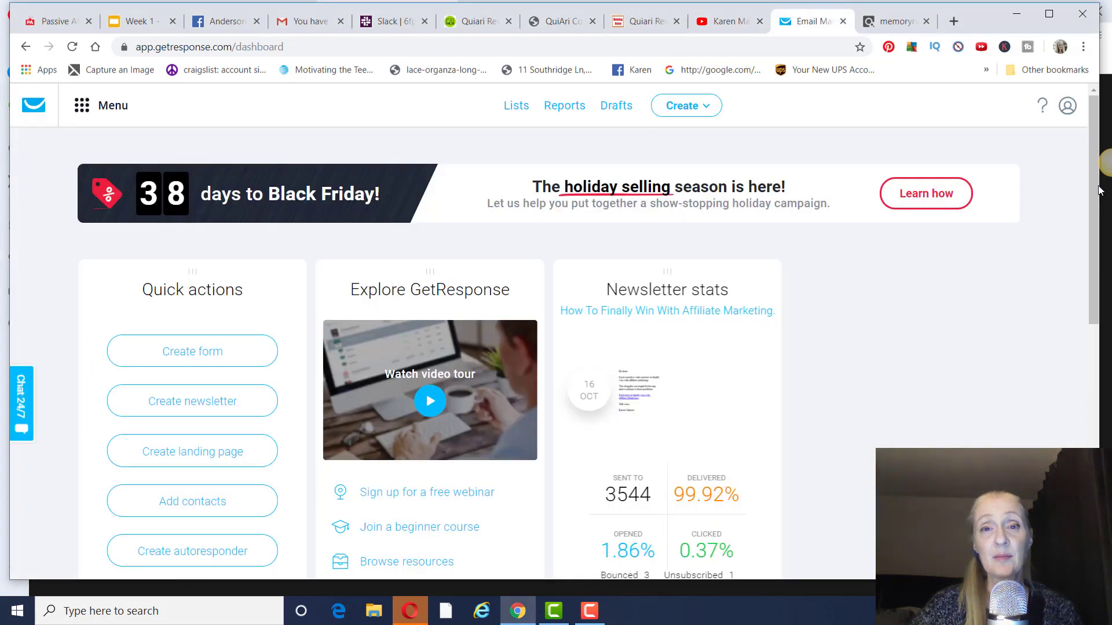
{"action": "left_click", "coordinate": [81, 108]}
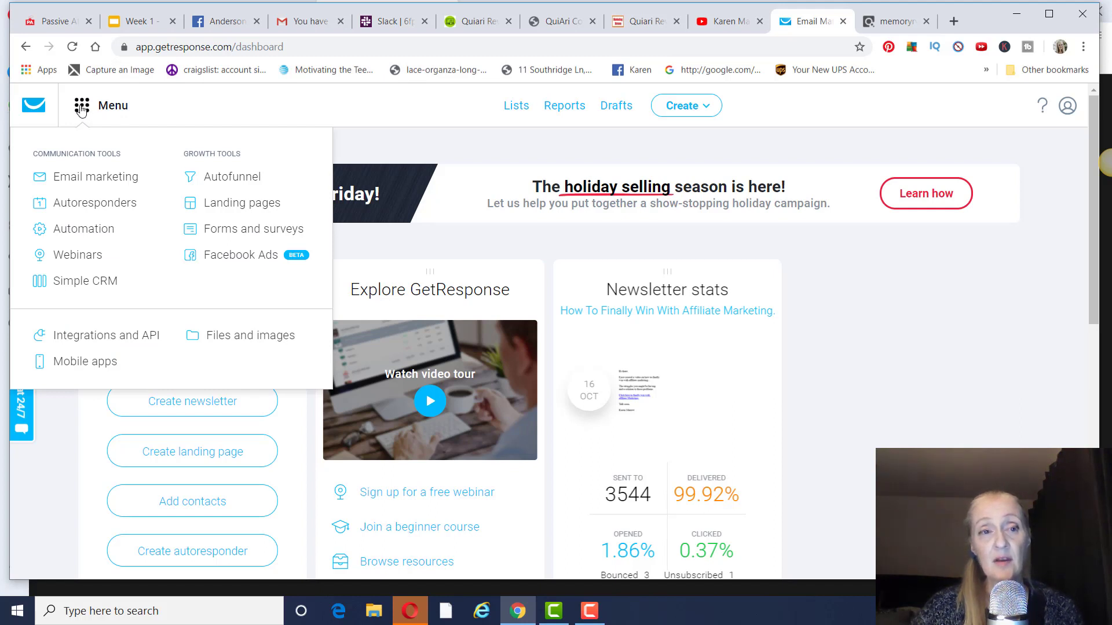
{"action": "left_click", "coordinate": [230, 231]}
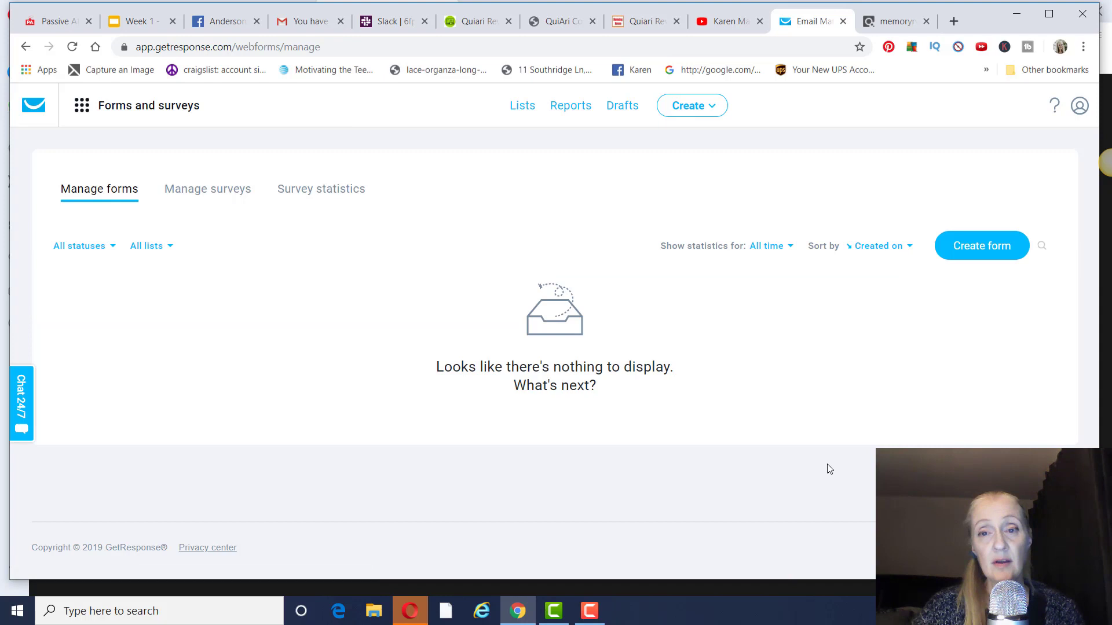
Start a new form and locate the Healthy Living weight-loss template
{"action": "left_click", "coordinate": [976, 248]}
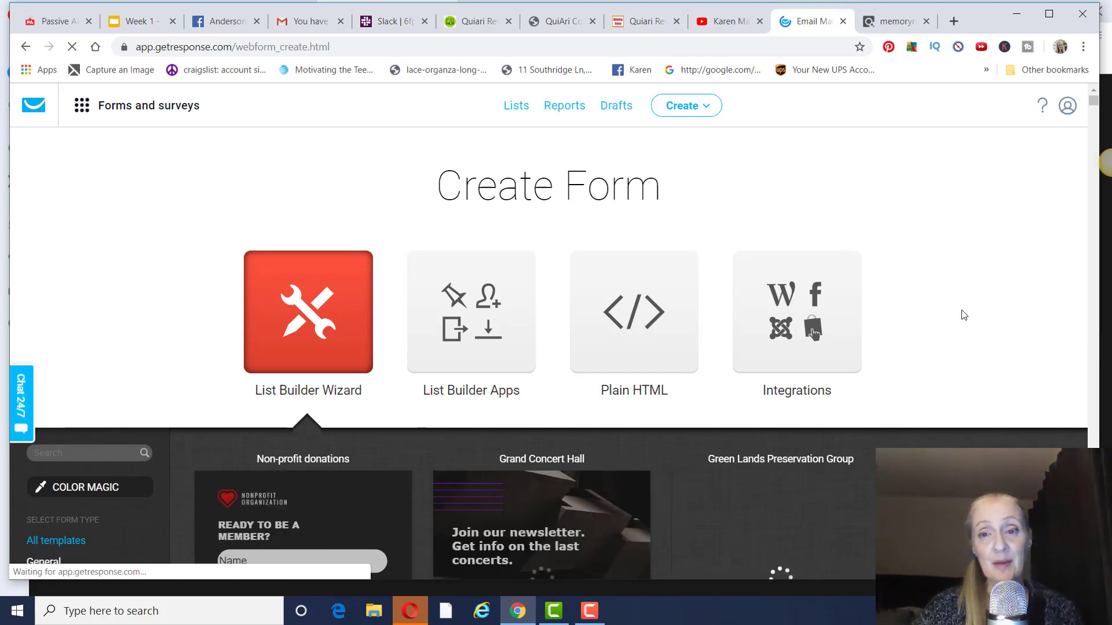
{"action": "scroll", "coordinate": [961, 278], "scroll_direction": "down", "scroll_amount": 1}
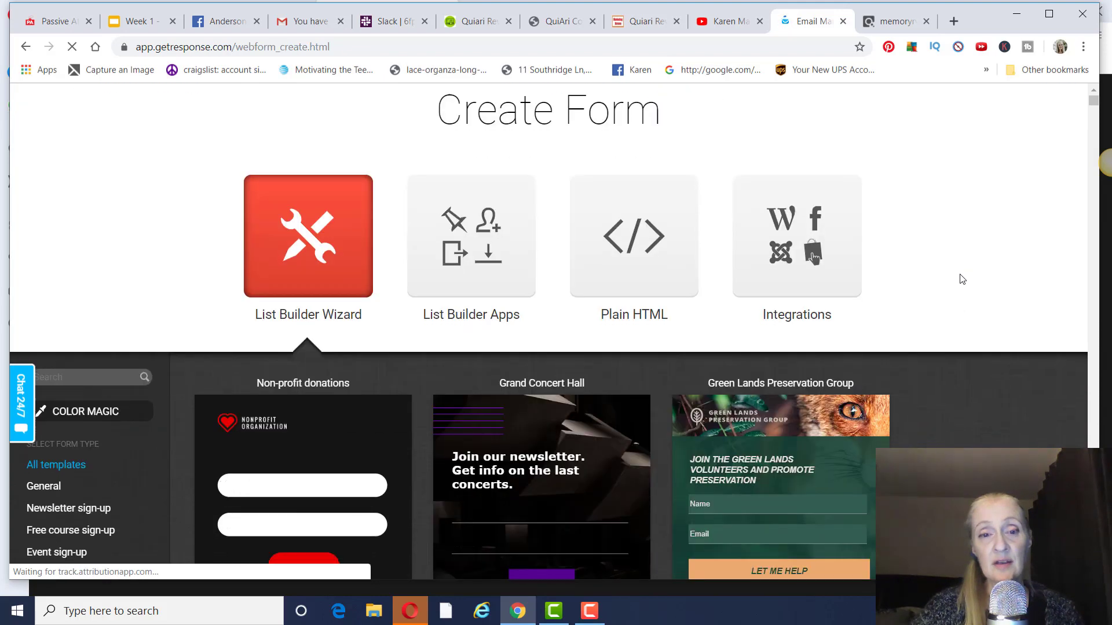
{"action": "scroll", "coordinate": [962, 279], "scroll_direction": "down", "scroll_amount": 2}
{"action": "scroll", "coordinate": [960, 274], "scroll_direction": "down", "scroll_amount": 2}
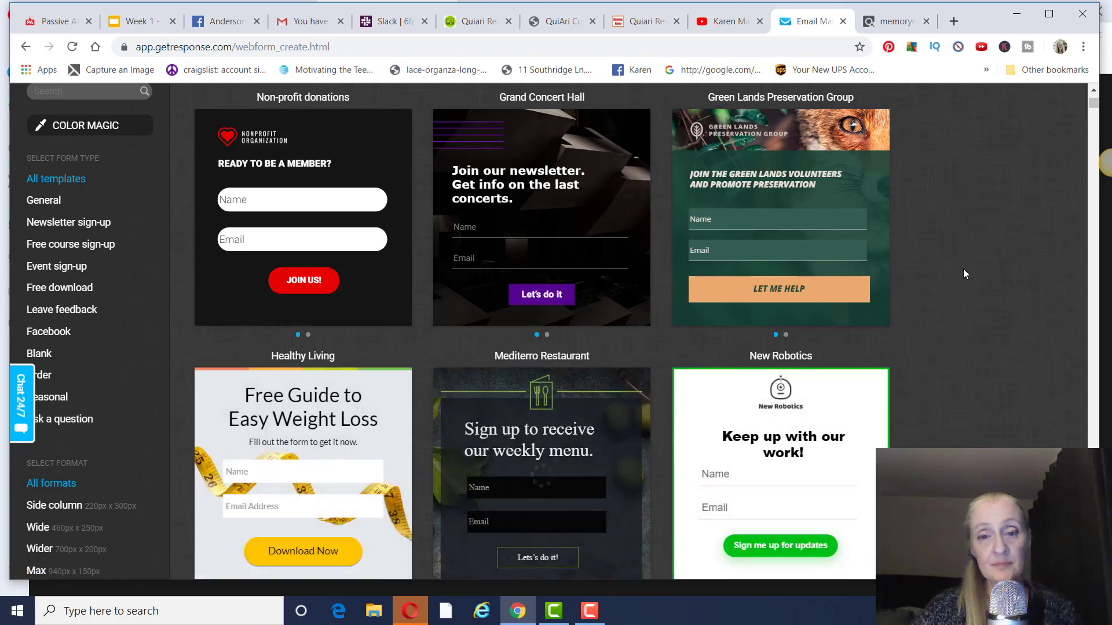
{"action": "scroll", "coordinate": [963, 274], "scroll_direction": "down", "scroll_amount": 2}
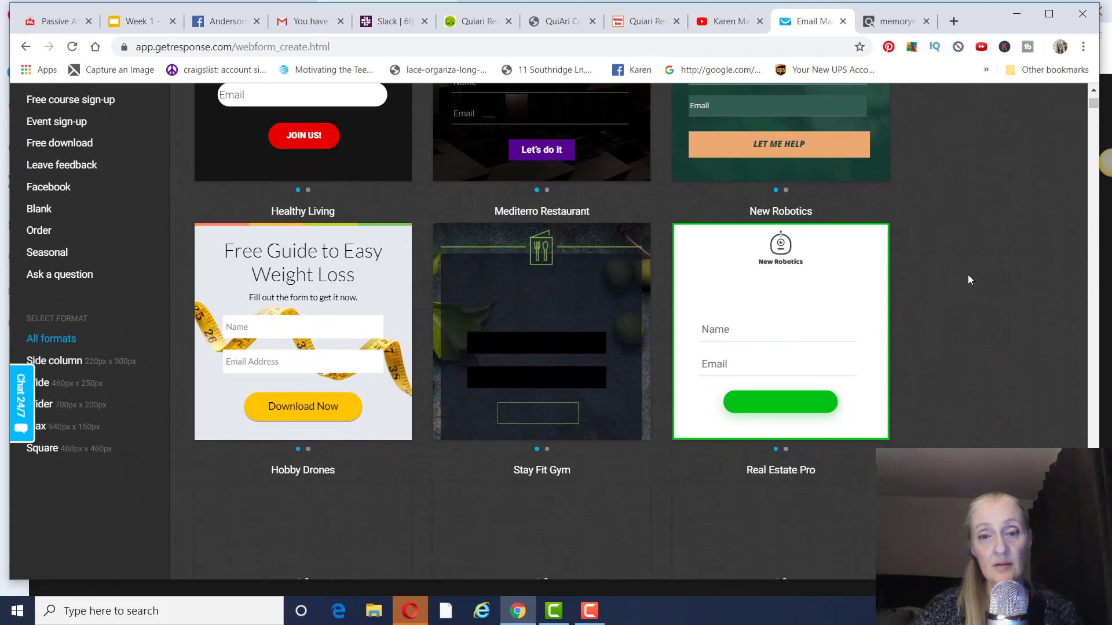
{"action": "scroll", "coordinate": [968, 269], "scroll_direction": "down", "scroll_amount": 2}
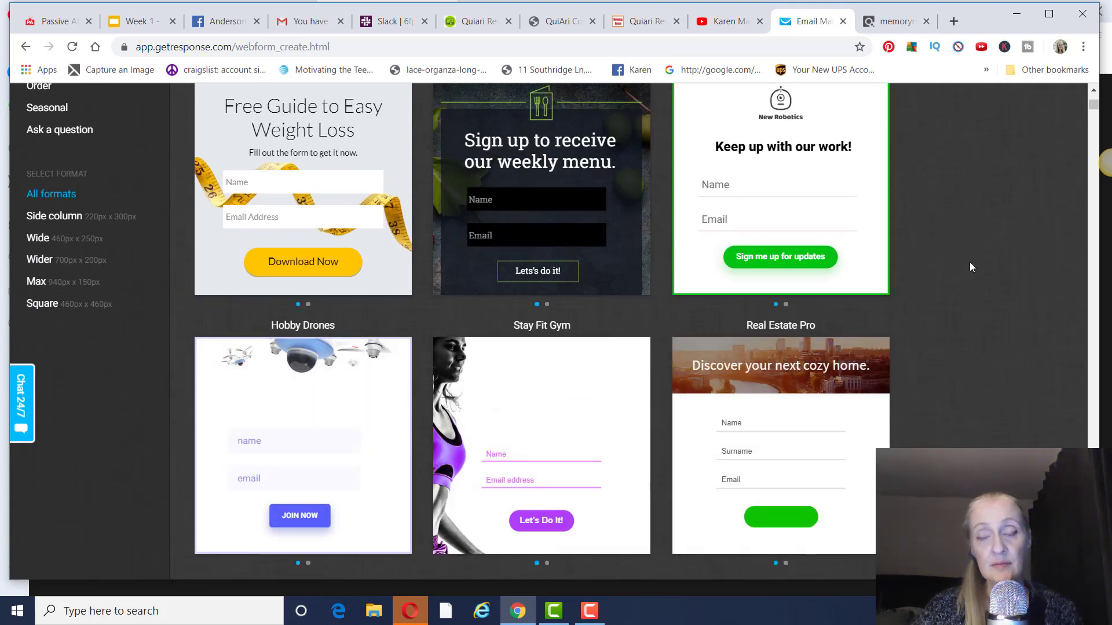
{"action": "scroll", "coordinate": [969, 271], "scroll_direction": "down", "scroll_amount": 1}
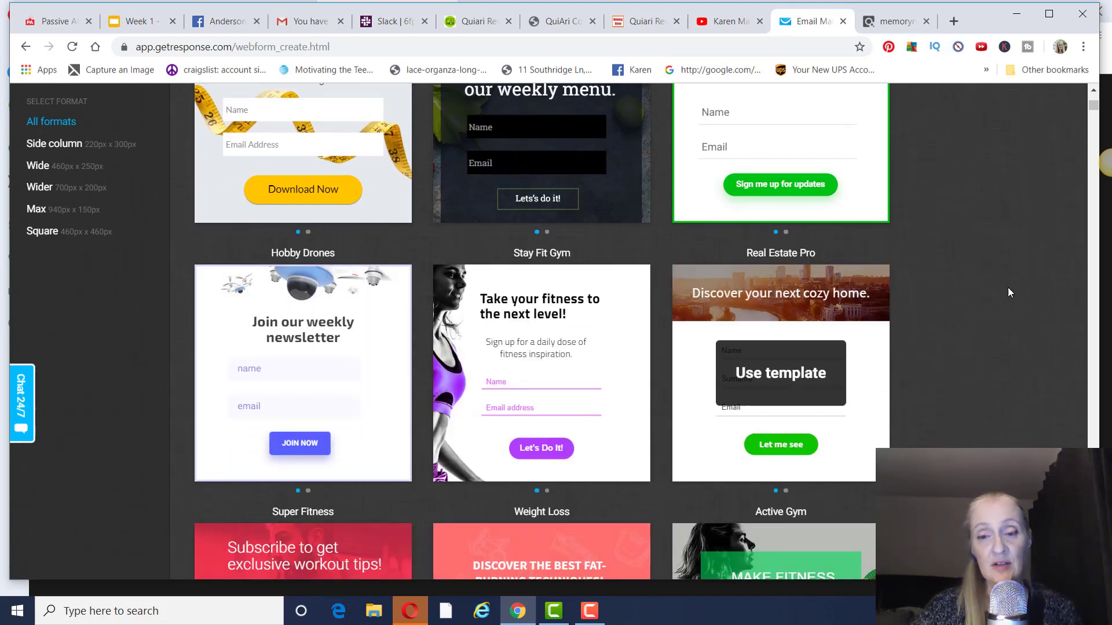
{"action": "scroll", "coordinate": [989, 299], "scroll_direction": "down", "scroll_amount": 1}
{"action": "scroll", "coordinate": [989, 299], "scroll_direction": "down", "scroll_amount": 2}
{"action": "scroll", "coordinate": [984, 300], "scroll_direction": "down", "scroll_amount": 2}
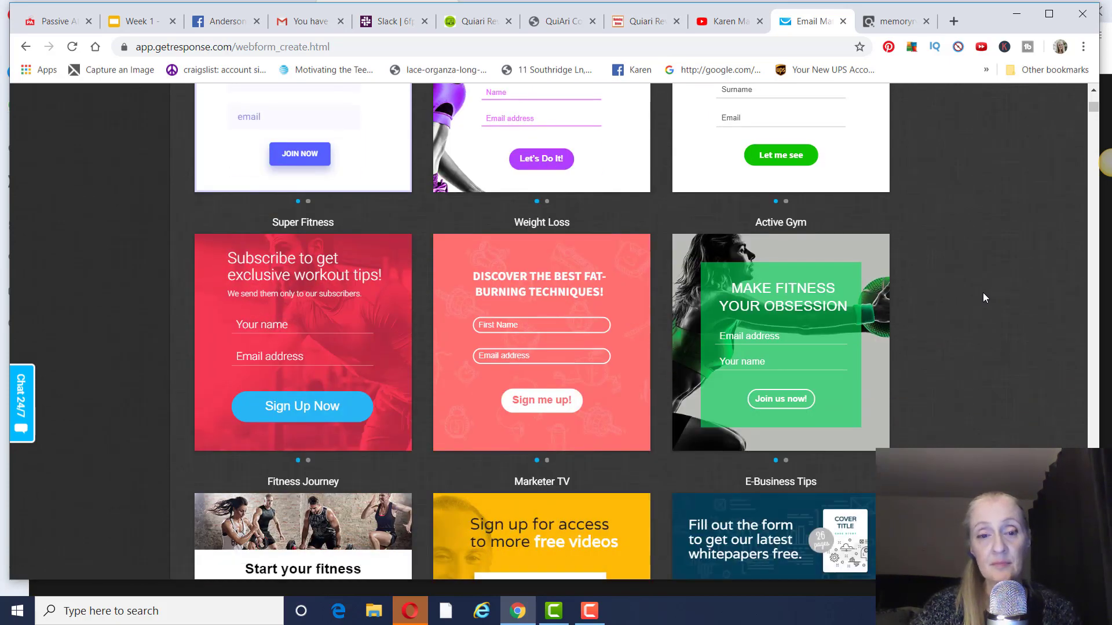
{"action": "scroll", "coordinate": [982, 298], "scroll_direction": "up", "scroll_amount": 5}
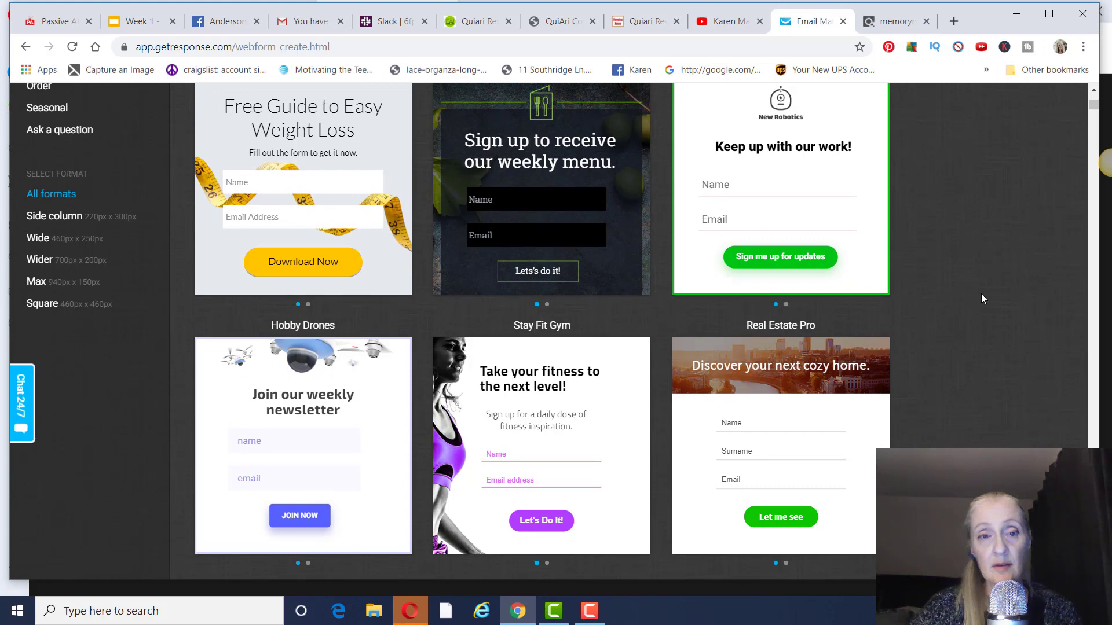
{"action": "scroll", "coordinate": [982, 299], "scroll_direction": "up", "scroll_amount": 1}
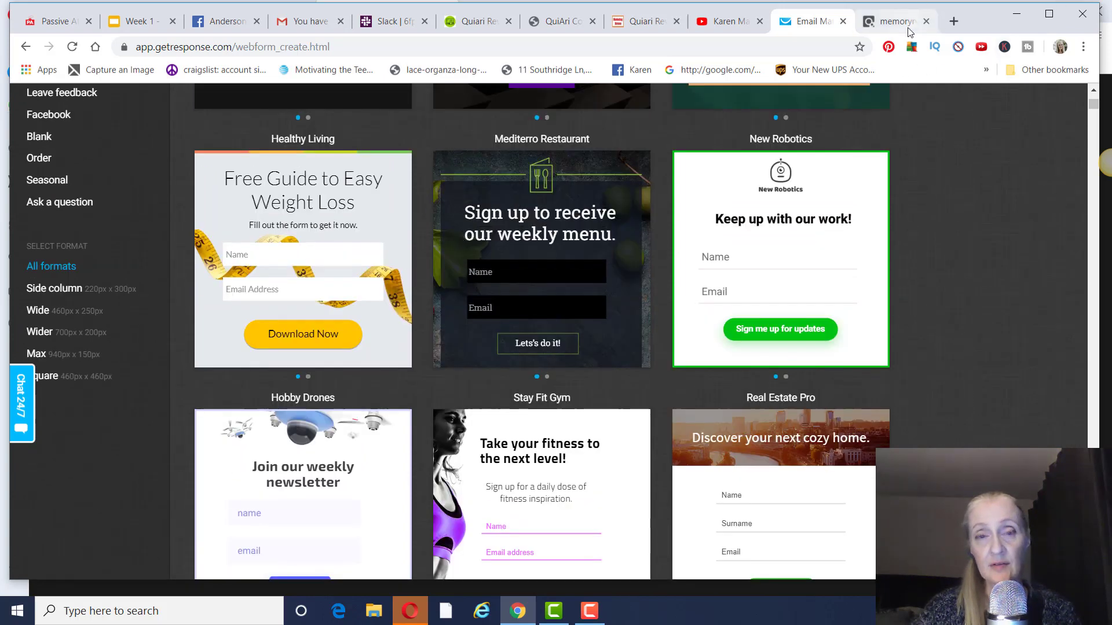
{"action": "mouse_move", "coordinate": [303, 260]}
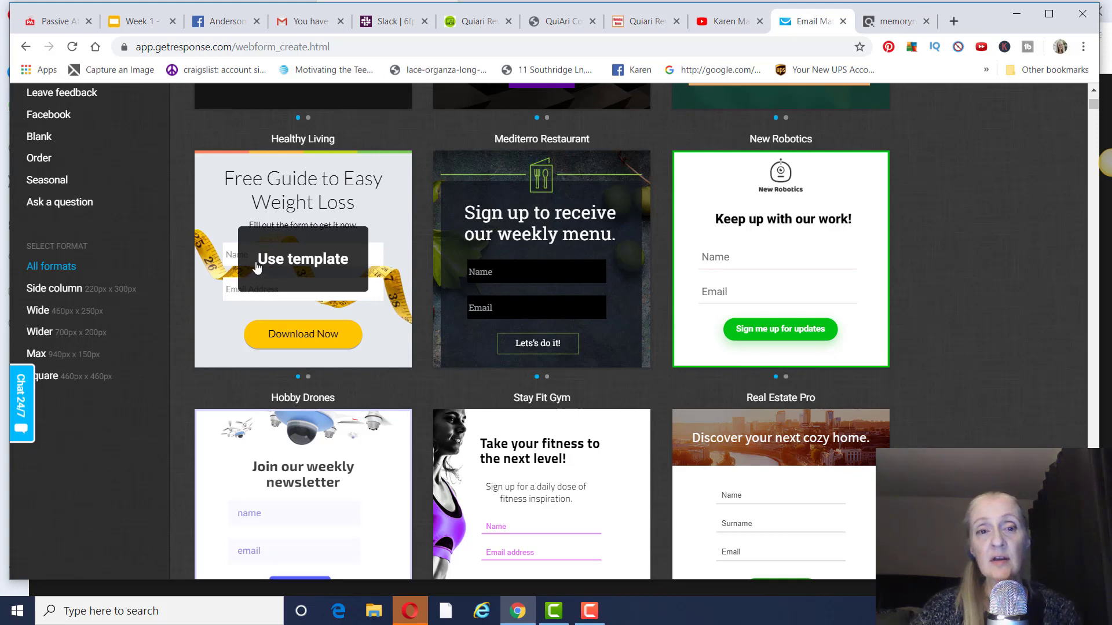
Use the Healthy Living template and edit its 'Free Guide to Easy Weight Loss' heading
{"action": "left_click", "coordinate": [272, 261]}
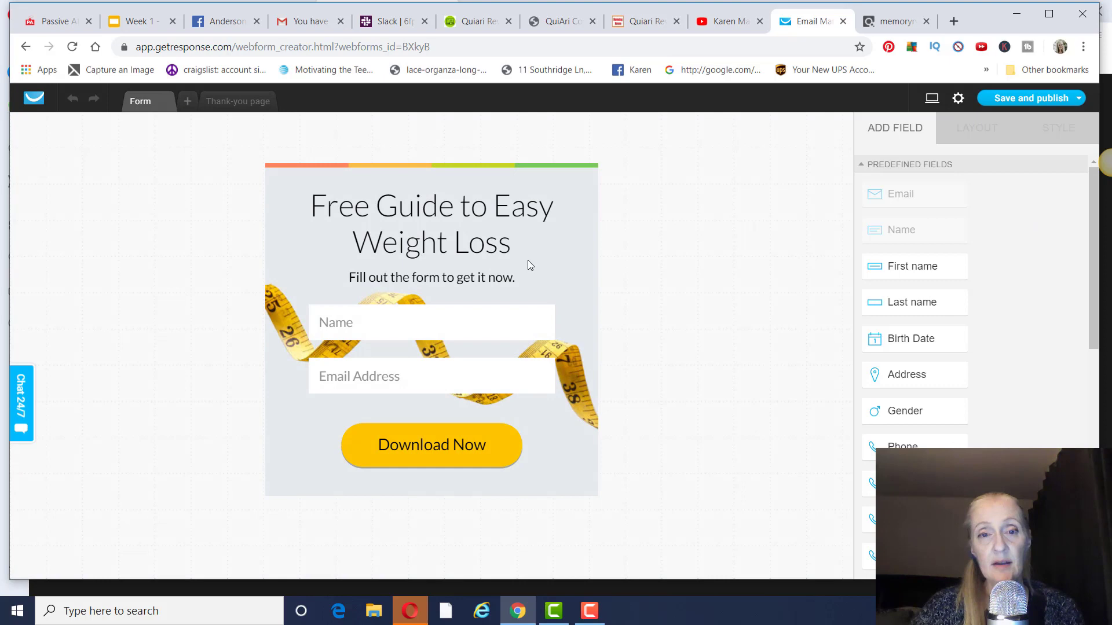
{"action": "left_click", "coordinate": [458, 244]}
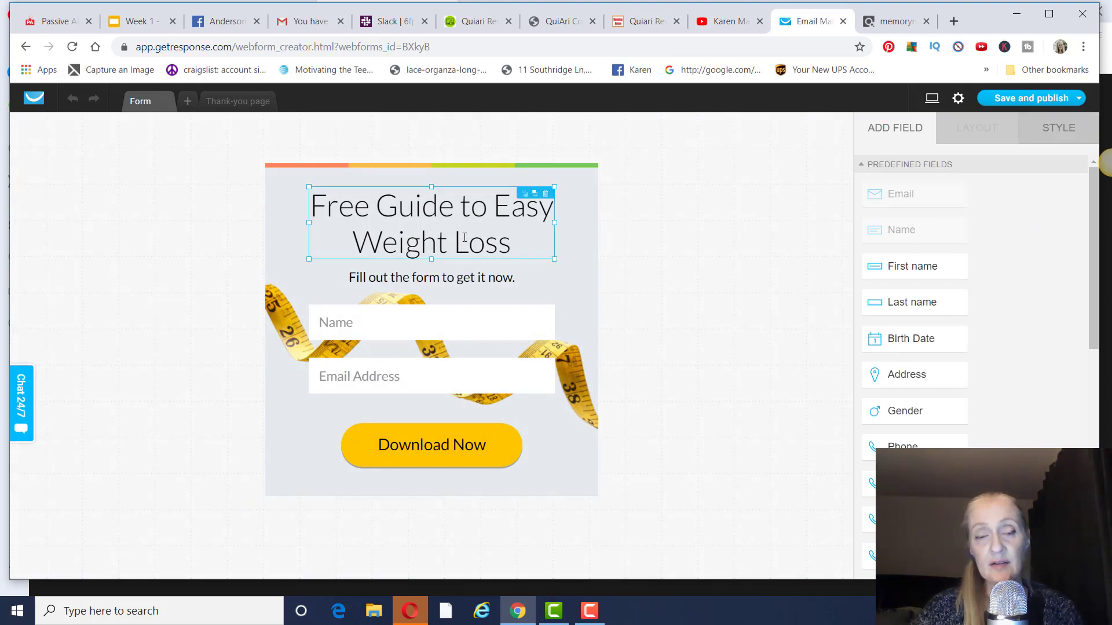
{"action": "left_click", "coordinate": [509, 244]}
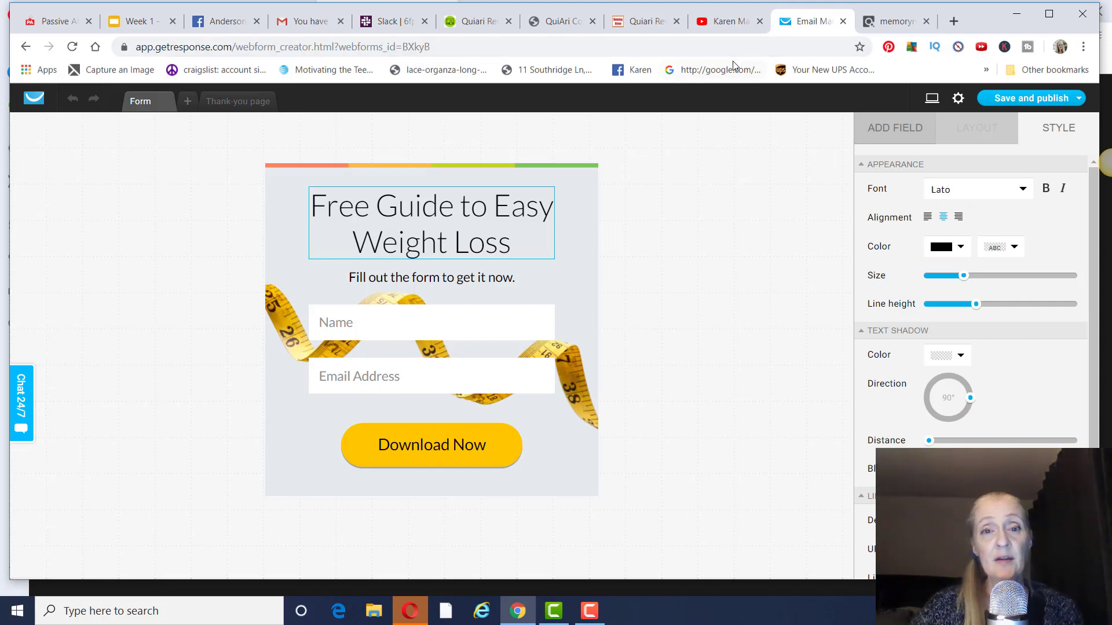
List ClickBank Marketplace products by popularity and open Cinderella Solution's page in a new tab
{"action": "left_click", "coordinate": [895, 21]}
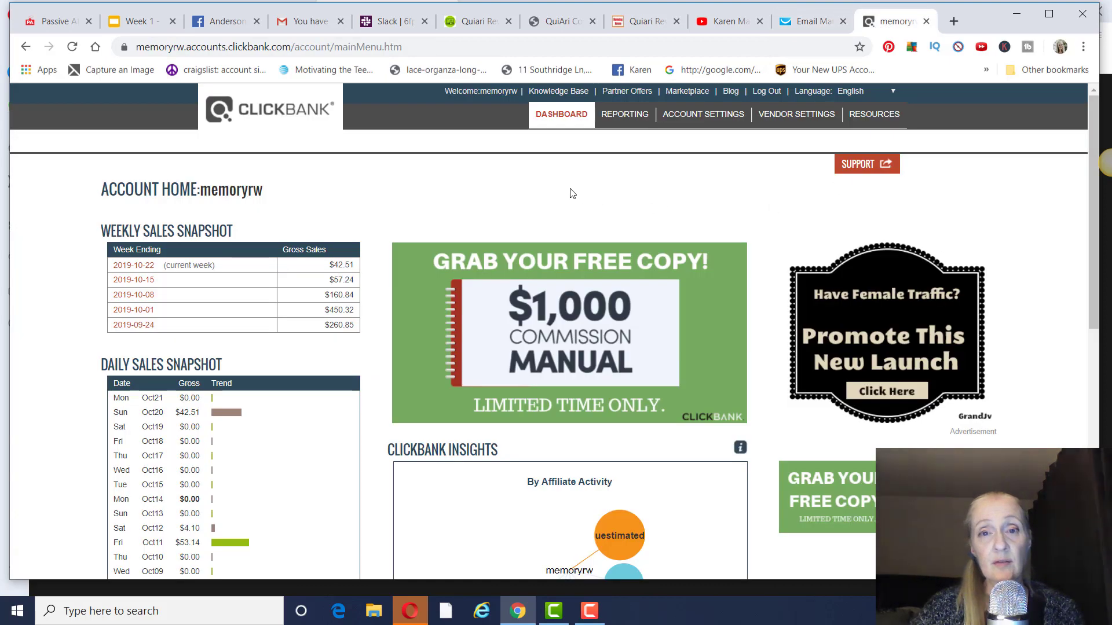
{"action": "left_click", "coordinate": [691, 102]}
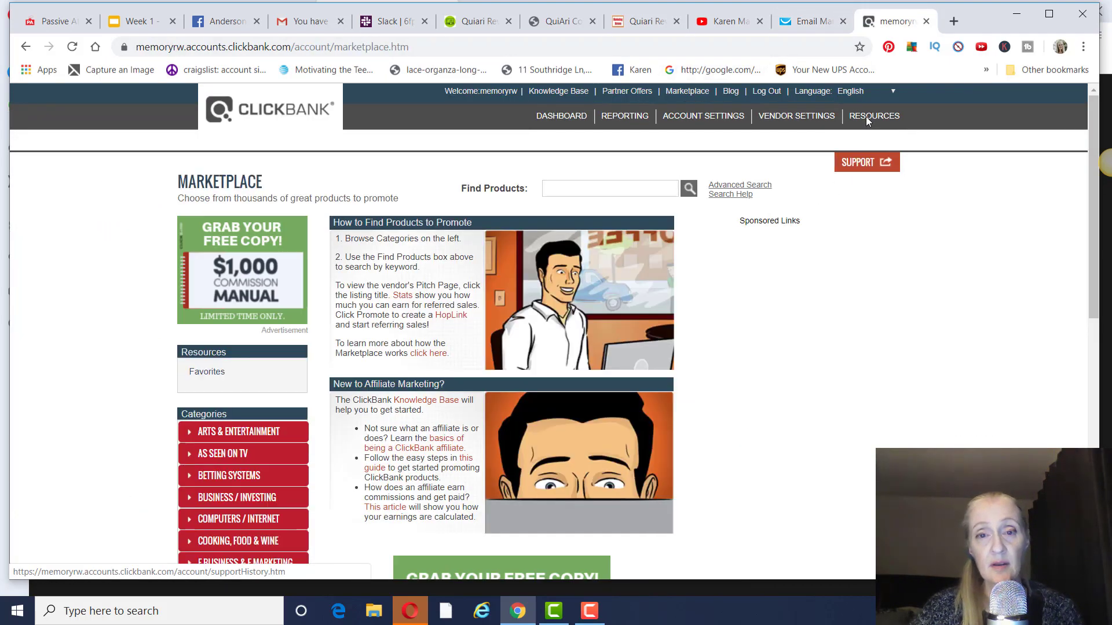
{"action": "left_click", "coordinate": [690, 186]}
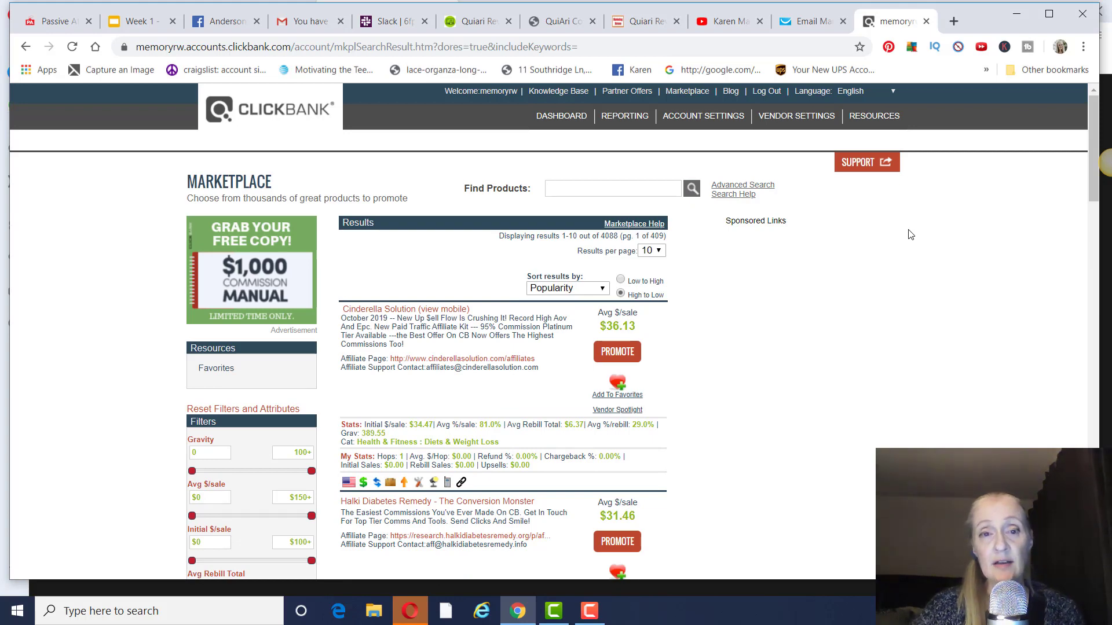
{"action": "scroll", "coordinate": [910, 235], "scroll_direction": "down", "scroll_amount": 1}
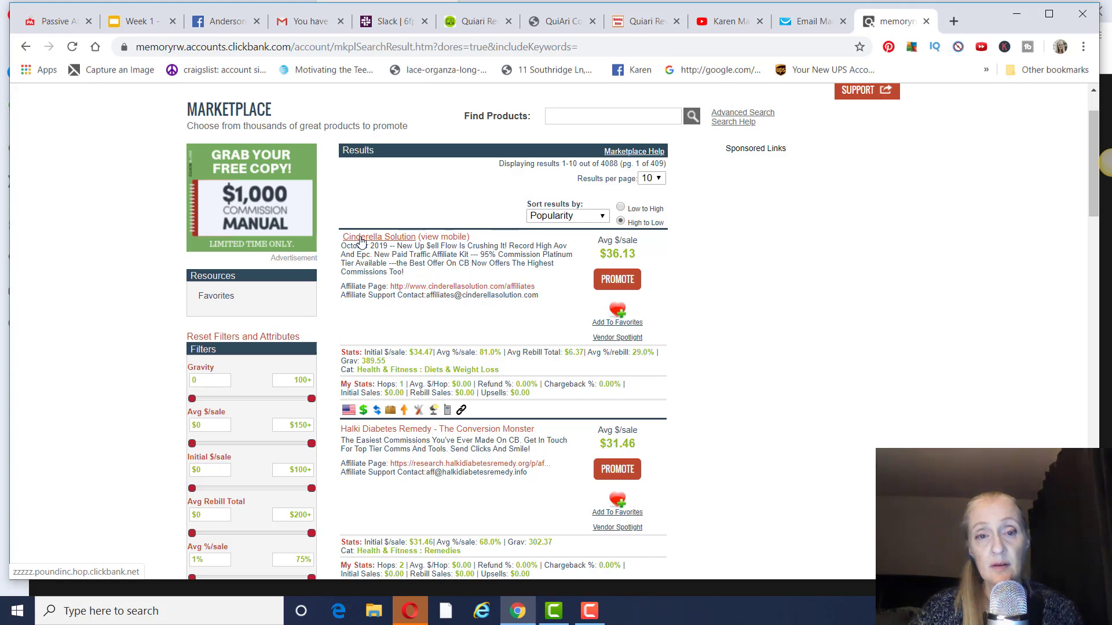
{"action": "right_click", "coordinate": [363, 242]}
{"action": "left_click", "coordinate": [400, 252]}
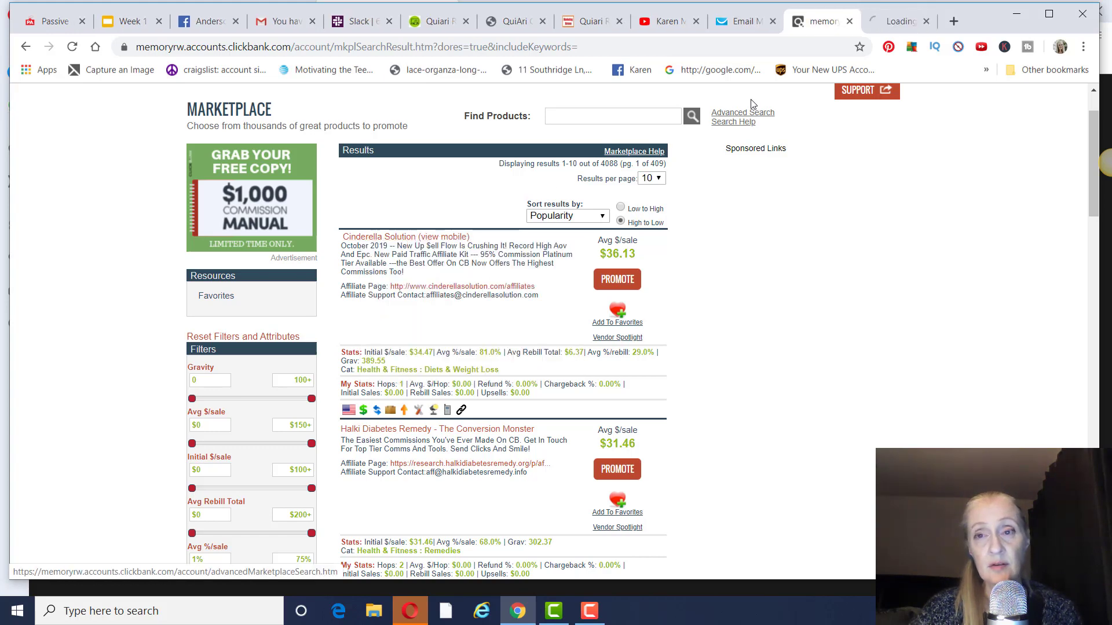
Select '40 year old mother lost 84lb doing NO exercise' on the Cinderella Solution page
{"action": "left_click", "coordinate": [903, 23]}
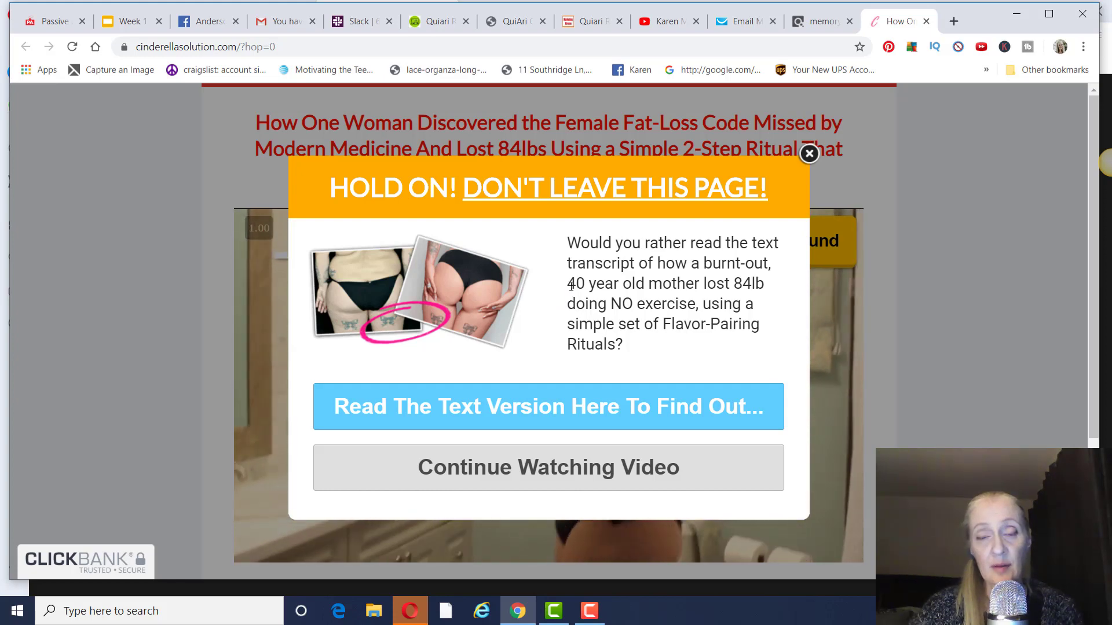
{"action": "mouse_move", "coordinate": [569, 283]}
{"action": "left_mouse_down"}
{"action": "mouse_move", "coordinate": [663, 285]}
{"action": "mouse_move", "coordinate": [696, 303]}
{"action": "left_mouse_up"}
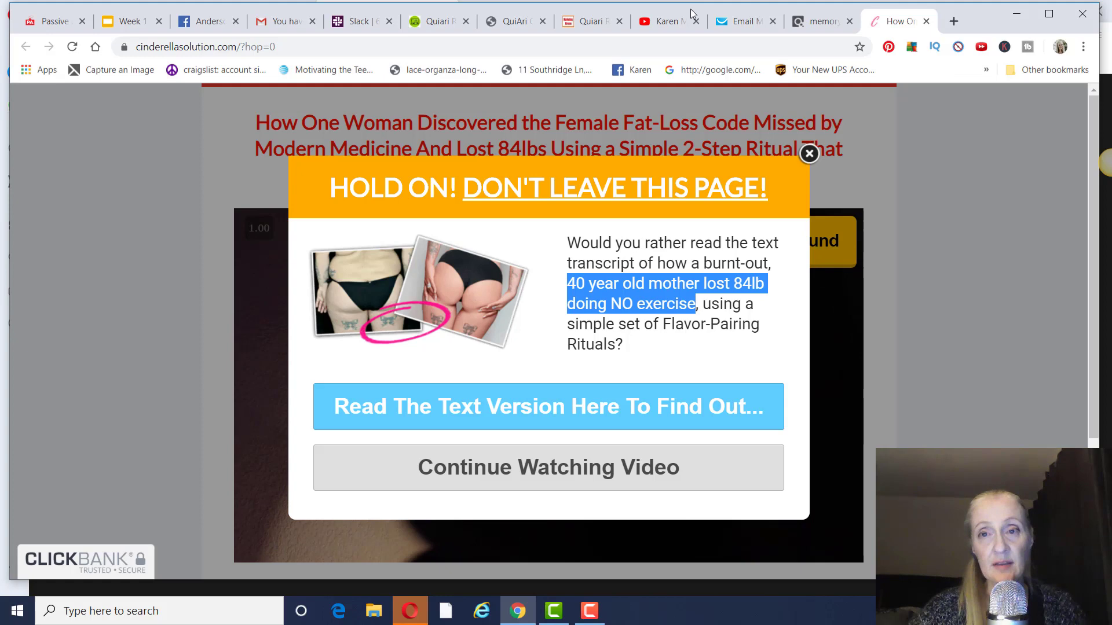
Replace the form heading with the pasted '40 year old mother lost 84lb doing NO exercise'
{"action": "left_click", "coordinate": [738, 21]}
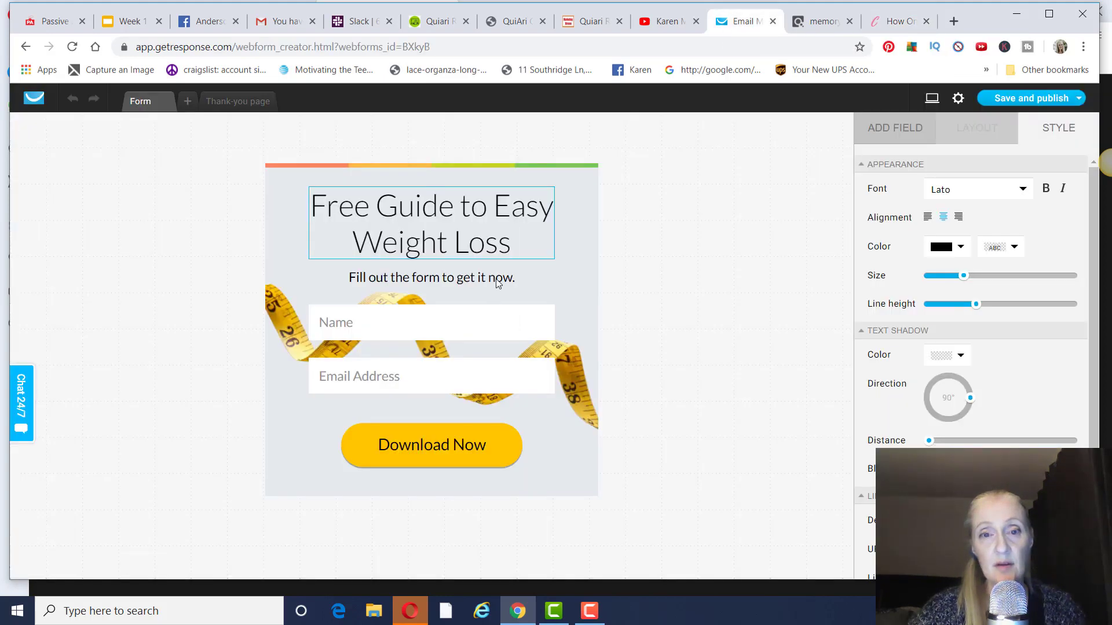
{"action": "key", "text": "BackSpace"}
{"action": "key", "text": "BackSpace"}
{"action": "key", "text": "BackSpace"}
{"action": "key", "text": "BackSpace"}
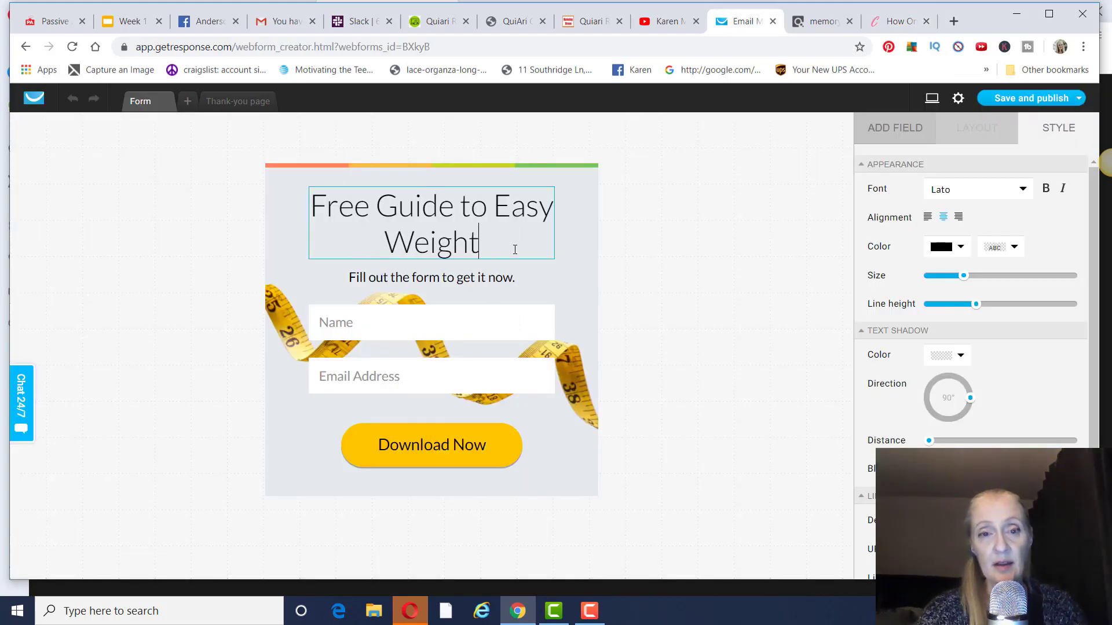
{"action": "key", "text": "BackSpace"}
{"action": "key", "text": "BackSpace"}
{"action": "key", "text": "BackSpace"}
{"action": "key", "text": "BackSpace"}
{"action": "key", "text": "BackSpace"}
{"action": "key", "text": "BackSpace"}
{"action": "key", "text": "BackSpace"}
{"action": "key", "text": "BackSpace"}
{"action": "key", "text": "BackSpace"}
{"action": "key", "text": "BackSpace"}
{"action": "key", "text": "BackSpace"}
{"action": "key", "text": "BackSpace"}
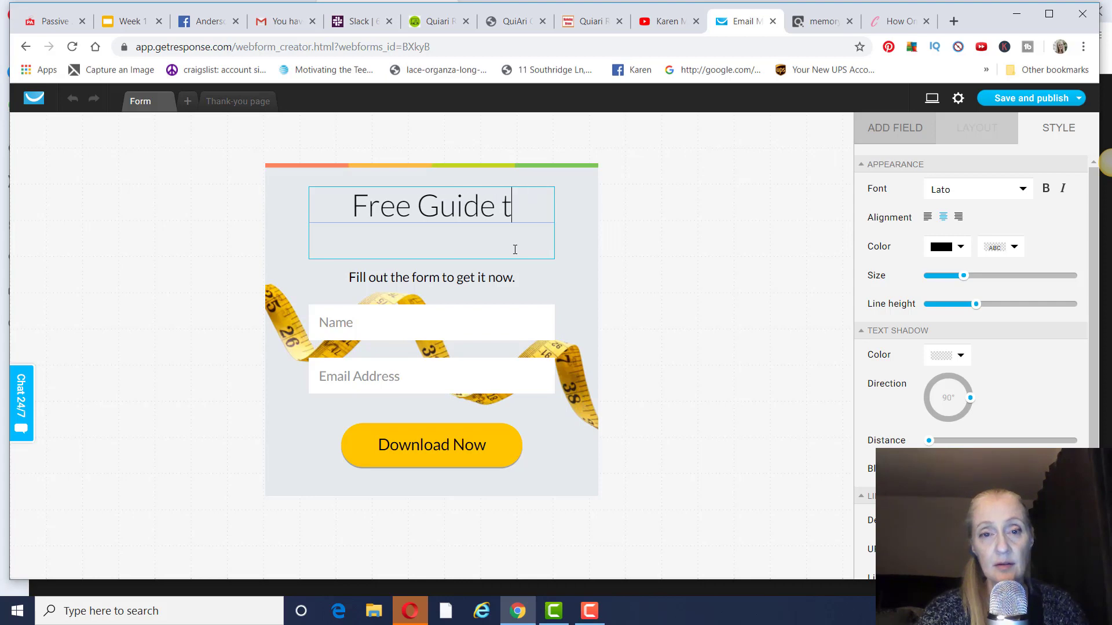
{"action": "key", "text": "BackSpace"}
{"action": "key", "text": "BackSpace"}
{"action": "key", "text": "BackSpace"}
{"action": "key", "text": "BackSpace"}
{"action": "key", "text": "BackSpace"}
{"action": "key", "text": "BackSpace"}
{"action": "key", "text": "BackSpace"}
{"action": "key", "text": "BackSpace"}
{"action": "key", "text": "BackSpace"}
{"action": "key", "text": "BackSpace"}
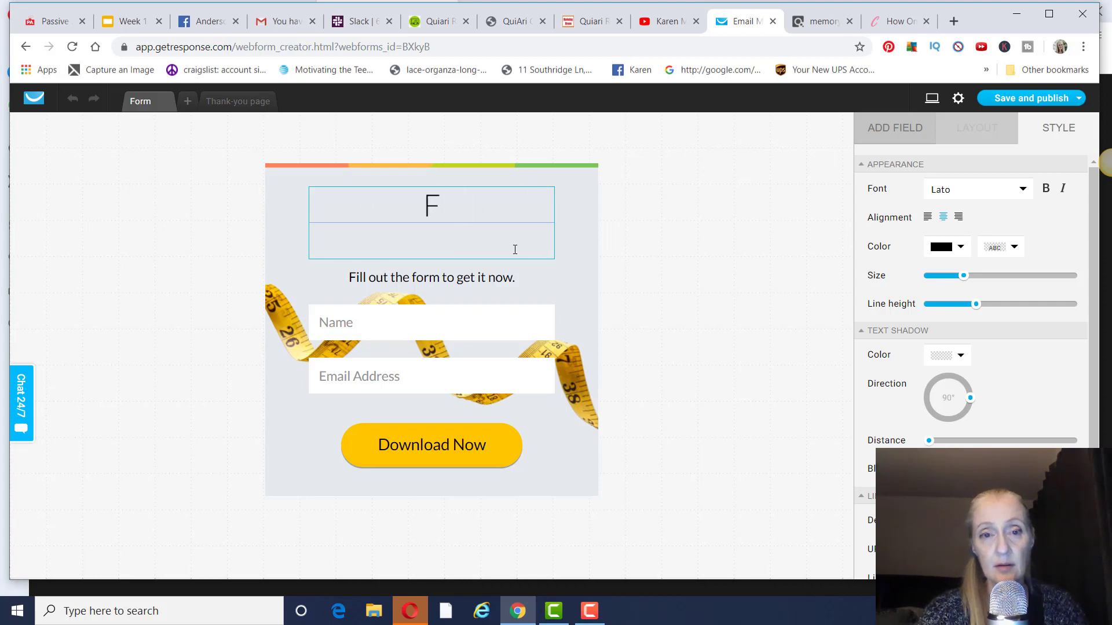
{"action": "type", "text": "40 year old mother lost 84lb doing NO exercise"}
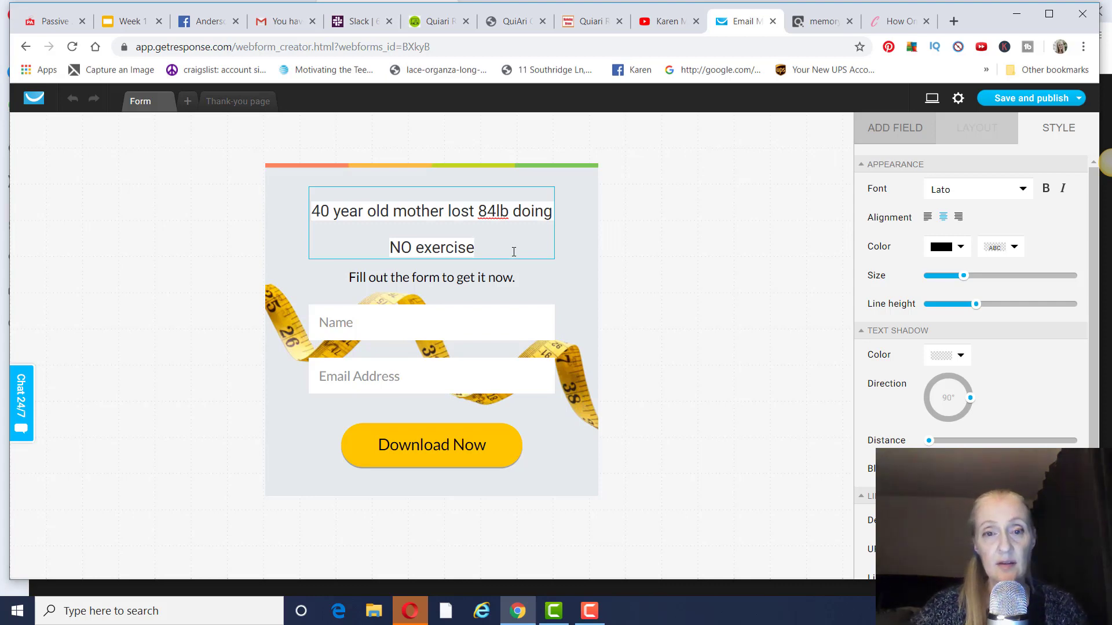
Clear the old 'Fill out the form to get it now.' subheading wording
{"action": "left_click", "coordinate": [509, 278]}
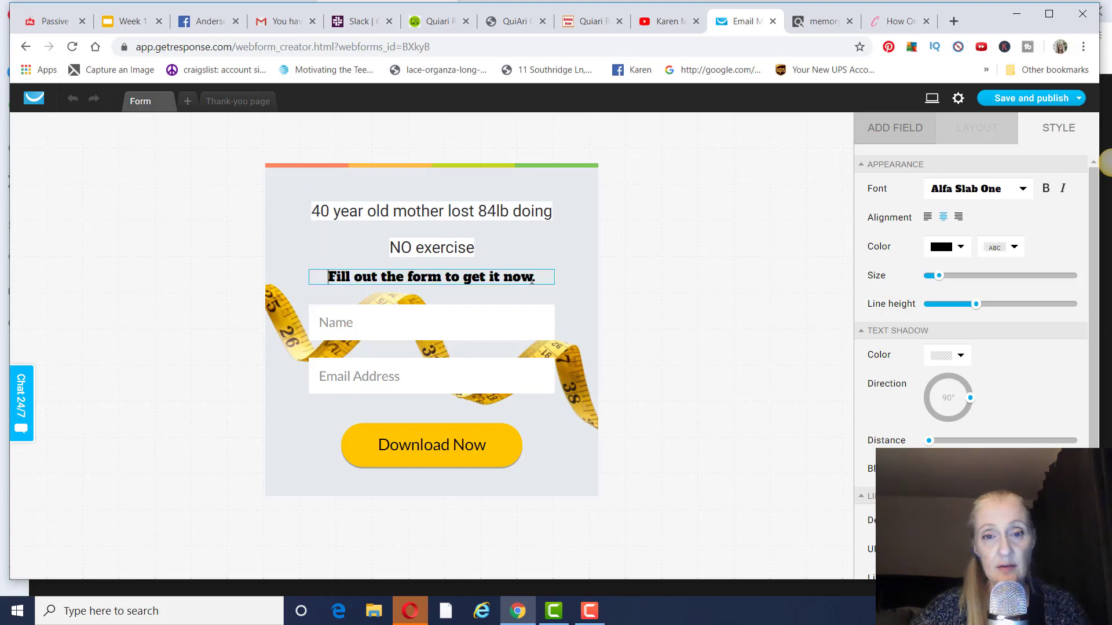
{"action": "key", "text": "BackSpace"}
{"action": "key", "text": "BackSpace"}
{"action": "key", "text": "BackSpace"}
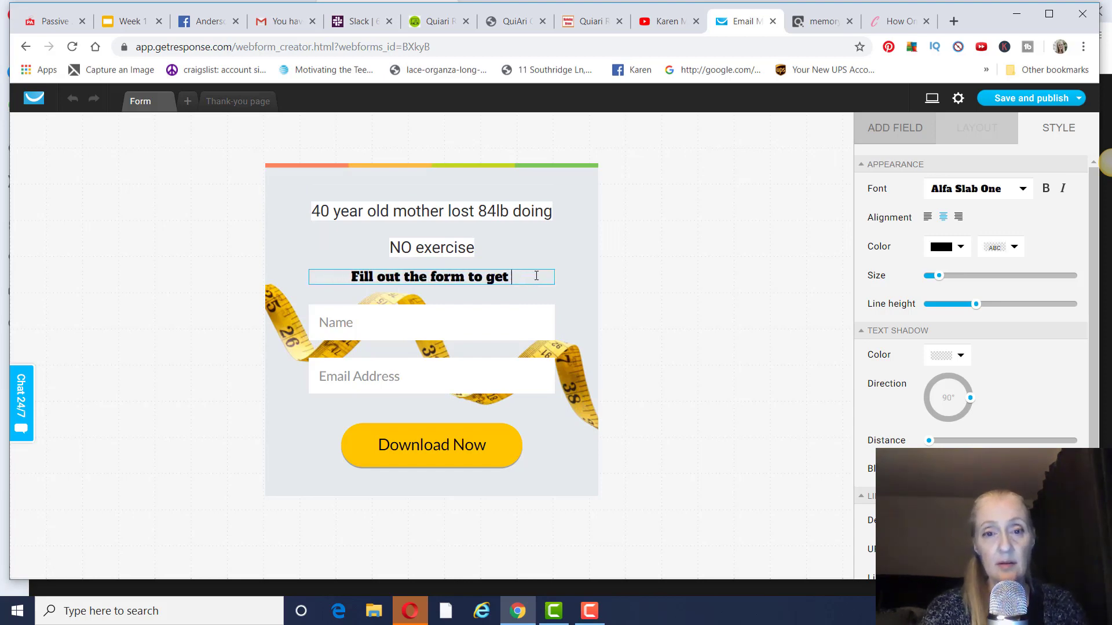
{"action": "key", "text": "BackSpace"}
{"action": "key", "text": "BackSpace"}
{"action": "key", "text": "BackSpace"}
{"action": "key", "text": "BackSpace"}
{"action": "key", "text": "BackSpace"}
{"action": "key", "text": "BackSpace"}
{"action": "key", "text": "BackSpace"}
{"action": "key", "text": "BackSpace"}
{"action": "key", "text": "BackSpace"}
{"action": "key", "text": "BackSpace"}
{"action": "key", "text": "BackSpace"}
{"action": "key", "text": "BackSpace"}
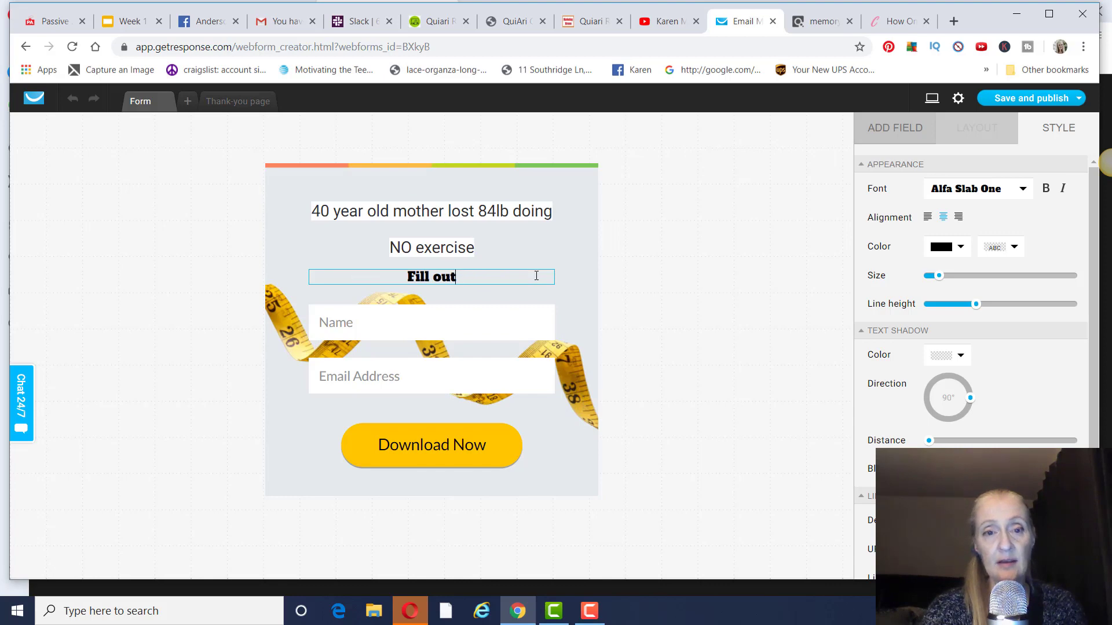
{"action": "key", "text": "BackSpace"}
{"action": "key", "text": "BackSpace"}
{"action": "key", "text": "BackSpace"}
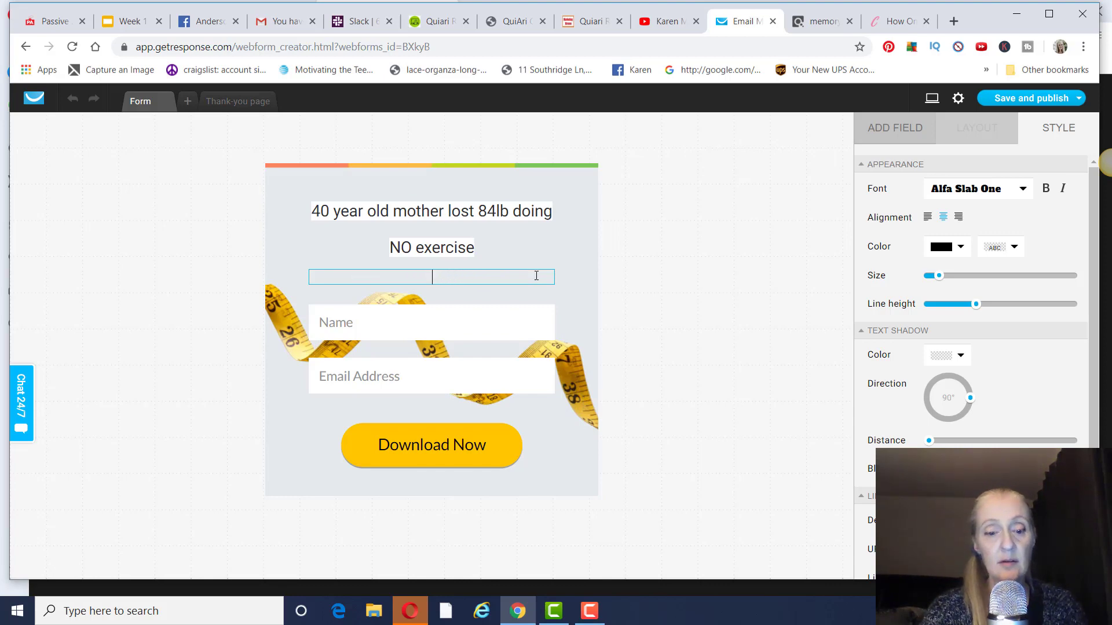
{"action": "type", "text": "Get Fr"}
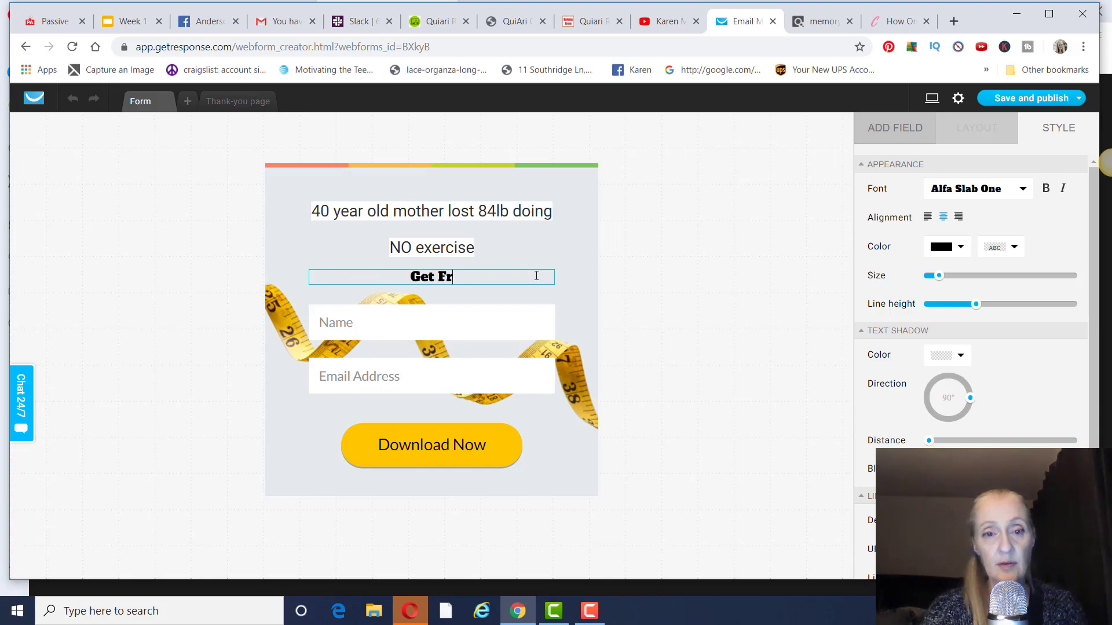
{"action": "type", "text": "ee Report"}
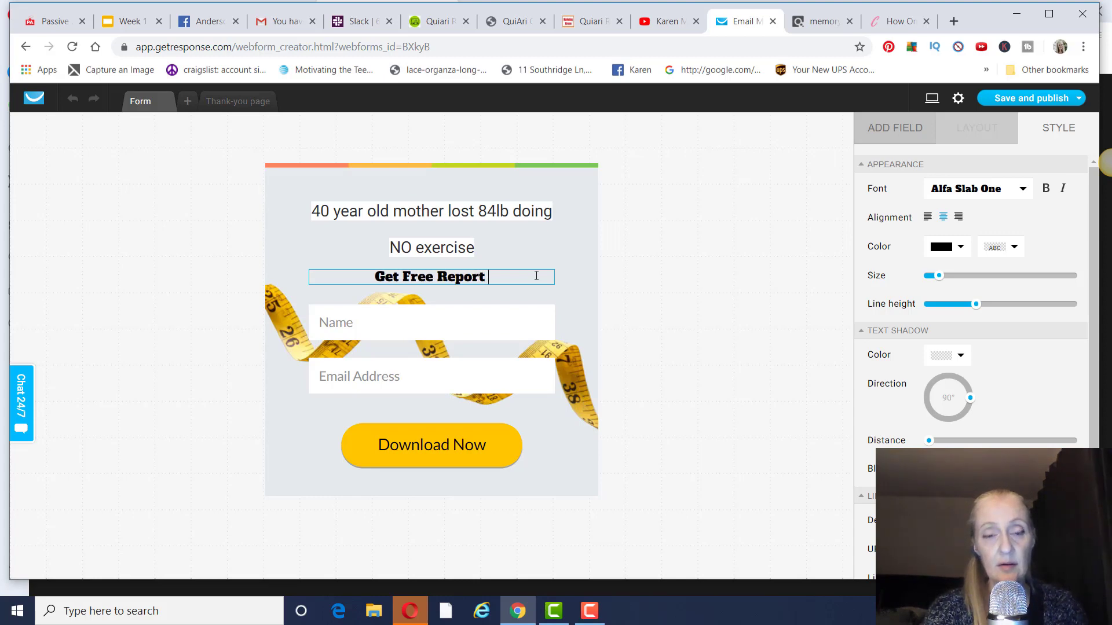
{"action": "type", "text": " Now"}
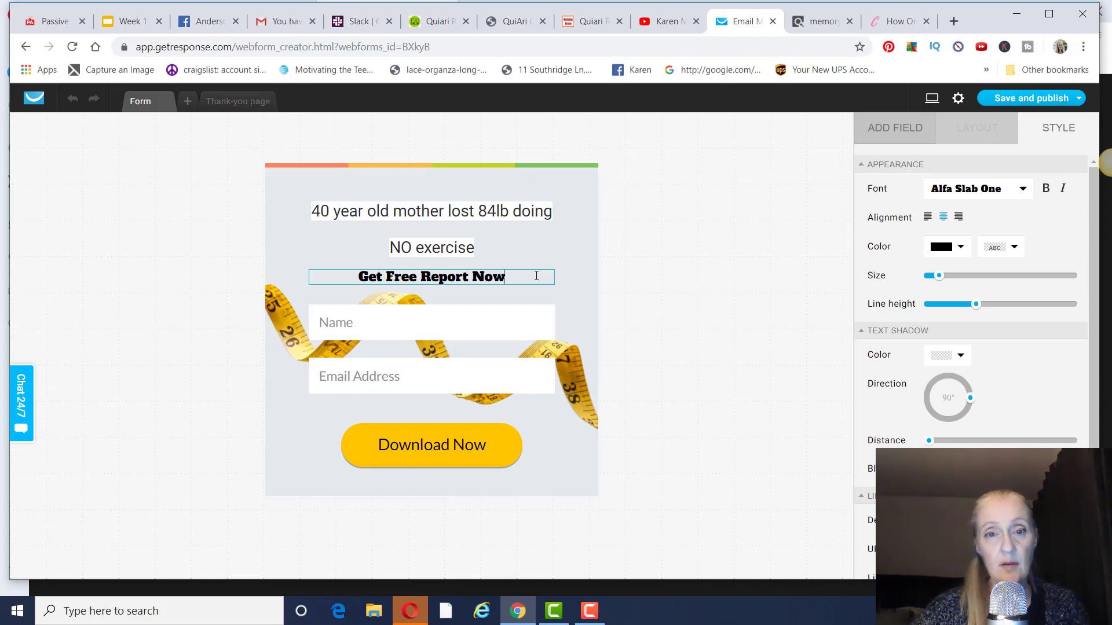
Color the headline red (#DC0C0C) and adjust its text styling options
{"action": "left_click", "coordinate": [474, 248]}
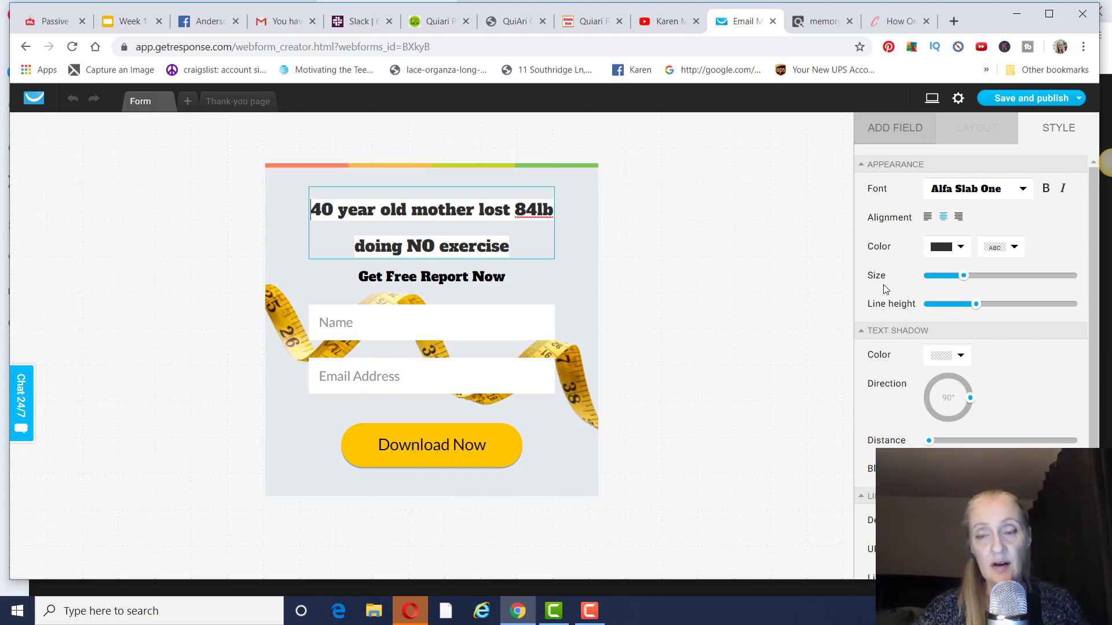
{"action": "left_click", "coordinate": [963, 252]}
{"action": "left_click", "coordinate": [782, 315]}
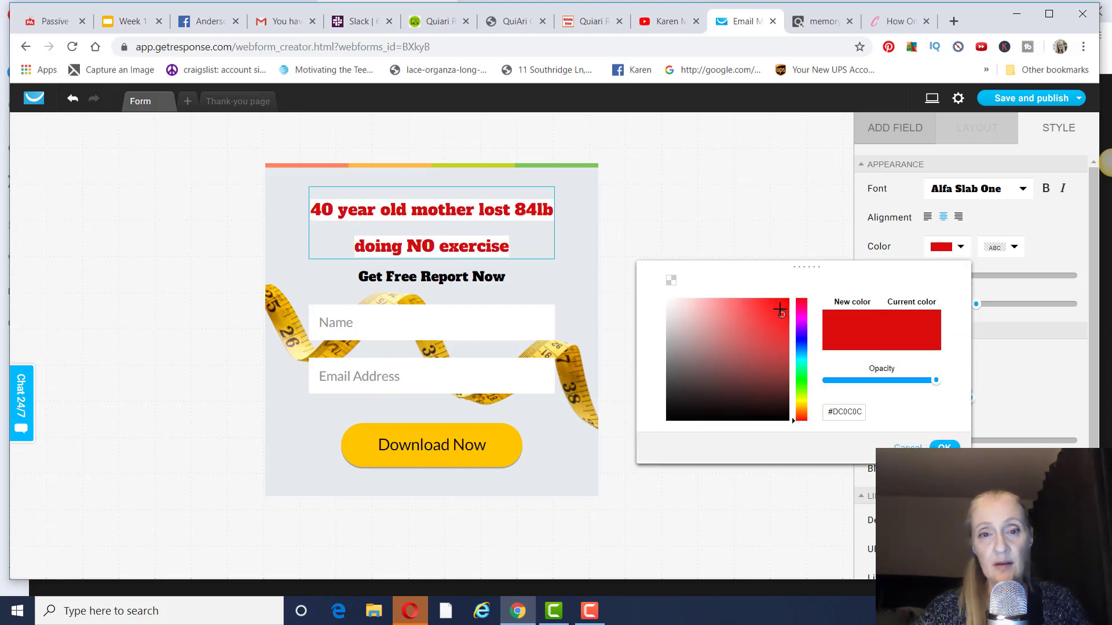
{"action": "left_click", "coordinate": [789, 172]}
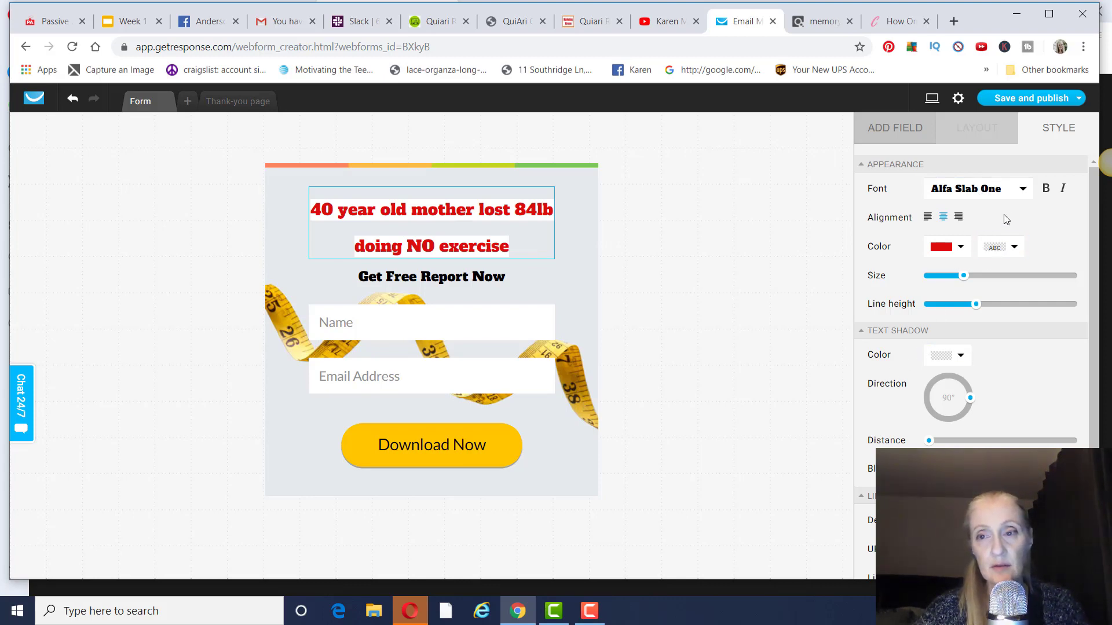
{"action": "left_click", "coordinate": [1023, 192]}
{"action": "left_click", "coordinate": [782, 291]}
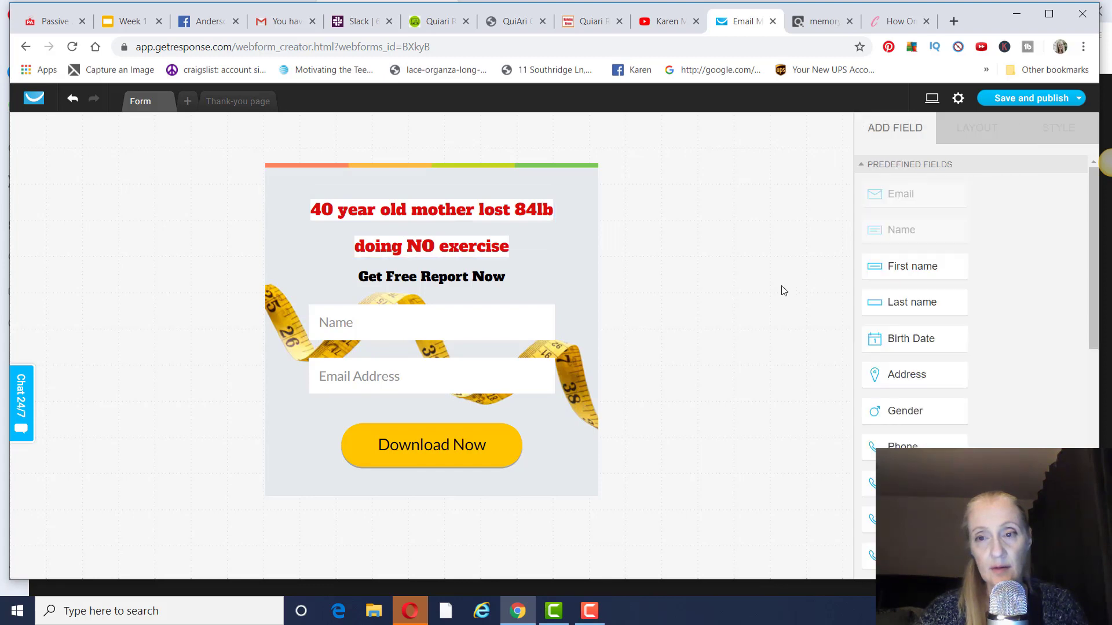
Resize the headline with the Size slider so it fits on two lines
{"action": "left_click", "coordinate": [541, 236]}
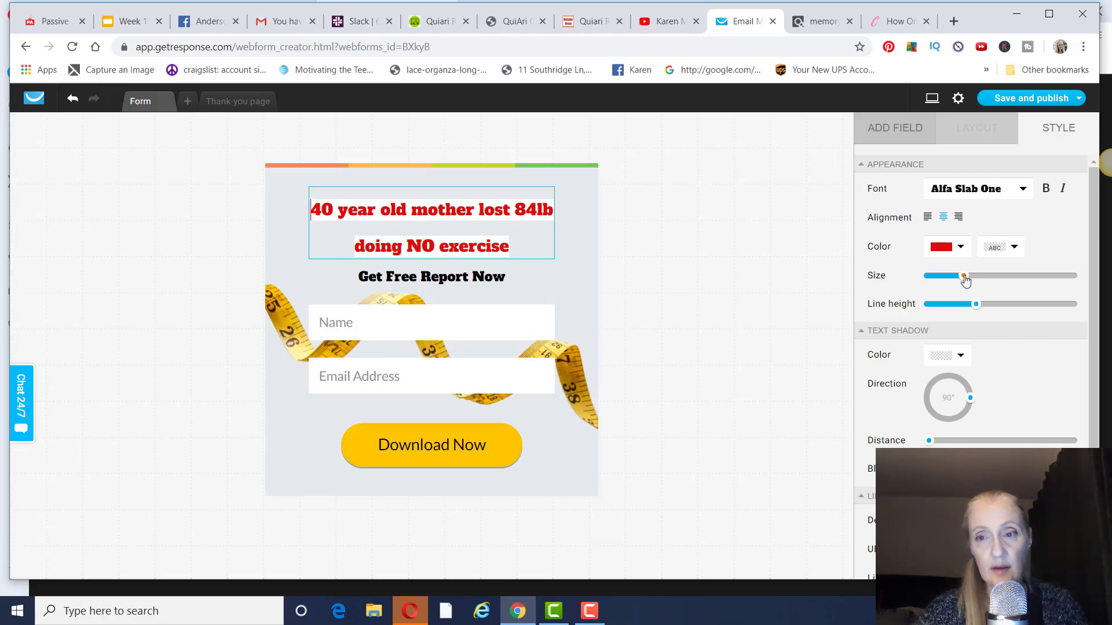
{"action": "left_click_drag", "start_coordinate": [964, 279], "coordinate": [954, 278]}
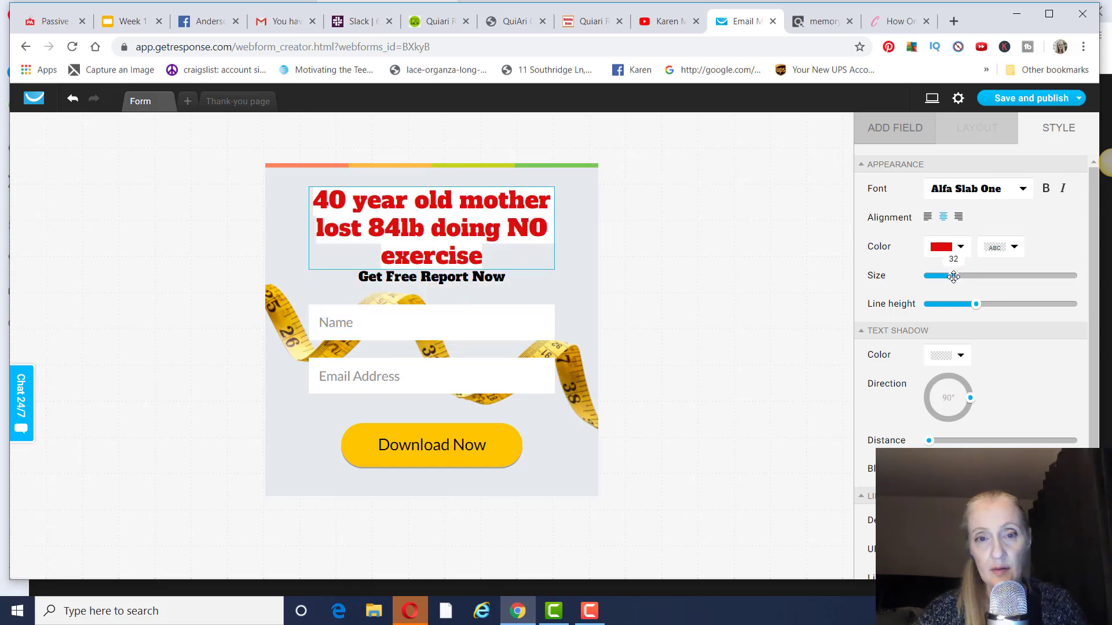
{"action": "left_click_drag", "start_coordinate": [953, 276], "coordinate": [948, 273]}
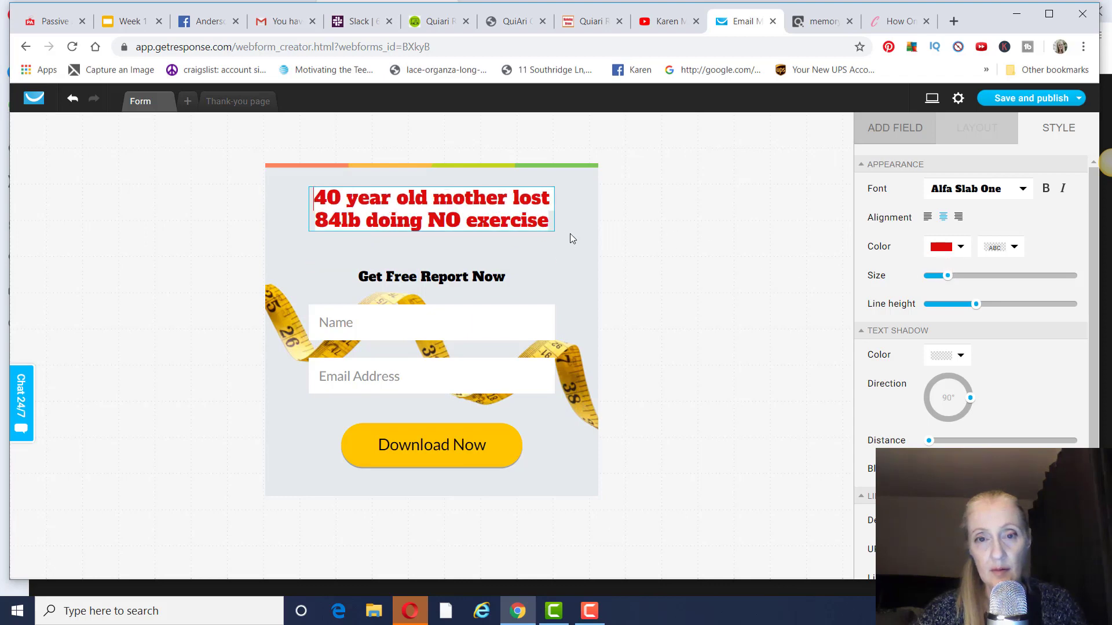
Move the 'Get Free Report Now' line up beneath the headline
{"action": "left_click", "coordinate": [702, 211]}
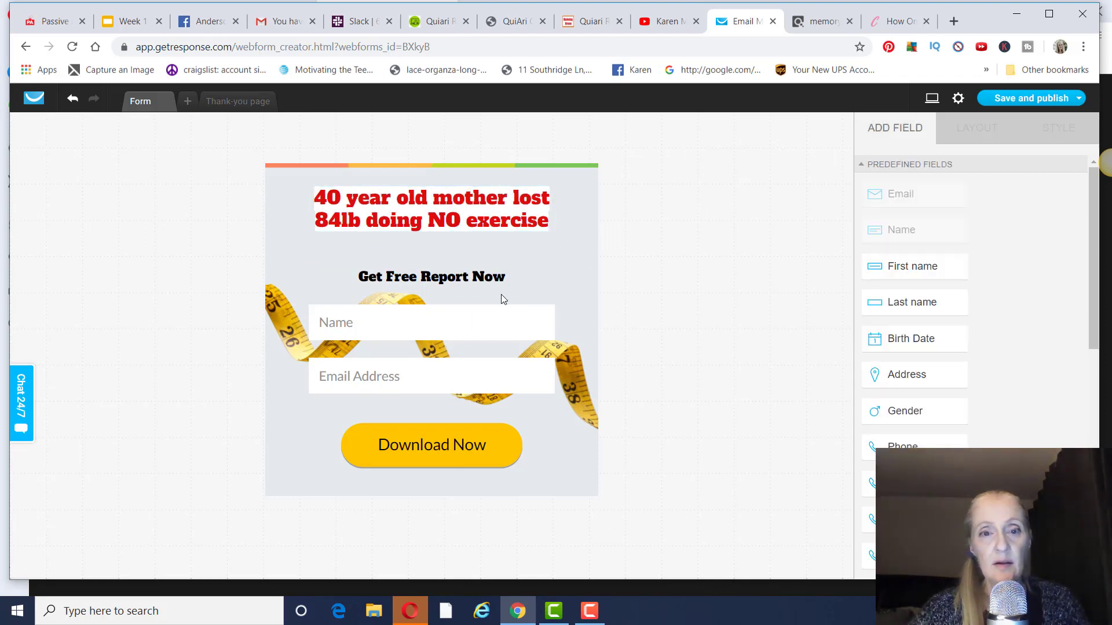
{"action": "left_click", "coordinate": [500, 279]}
{"action": "left_click", "coordinate": [635, 270]}
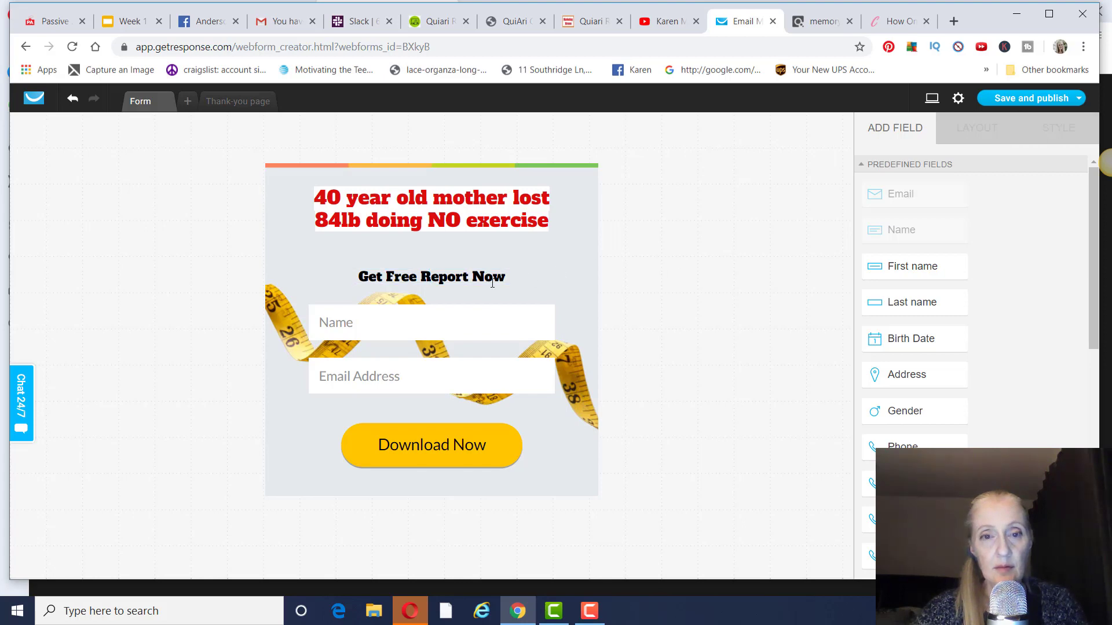
{"action": "left_click_drag", "start_coordinate": [492, 281], "coordinate": [488, 265]}
{"action": "left_click", "coordinate": [713, 233]}
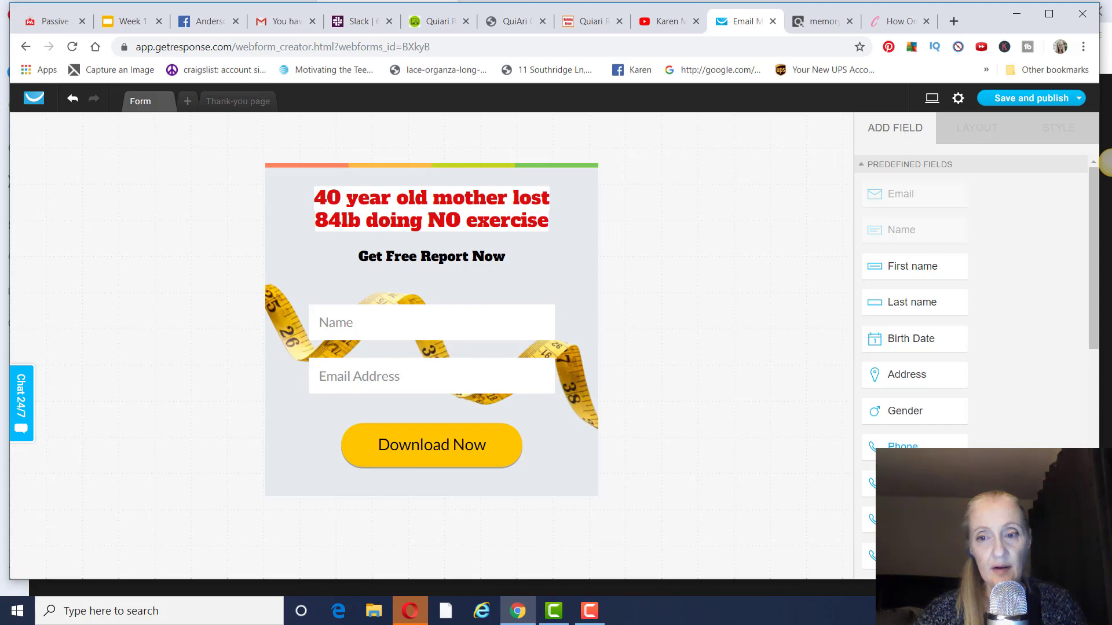
Add and remove a trial Phone field, then move Download Now under Email
{"action": "left_click", "coordinate": [902, 447]}
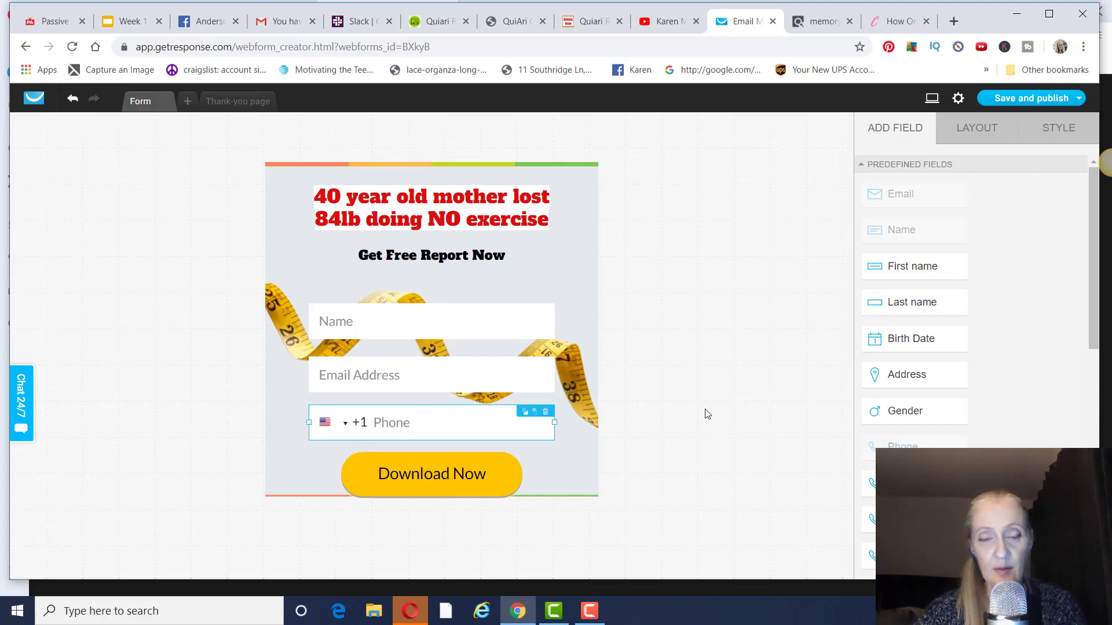
{"action": "left_click", "coordinate": [546, 412]}
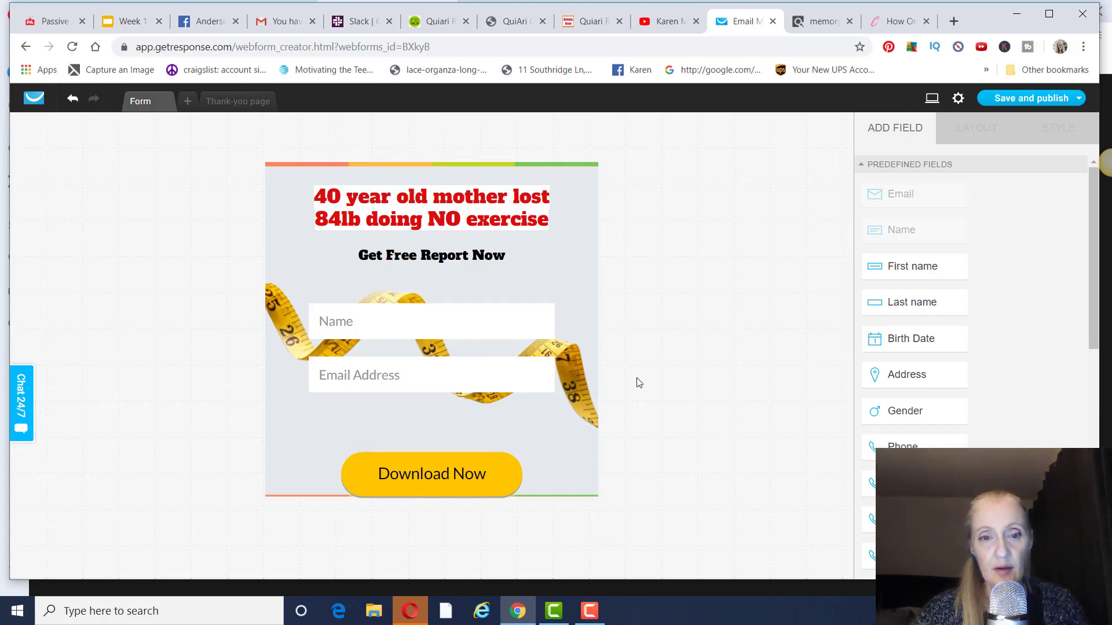
{"action": "left_click", "coordinate": [474, 480]}
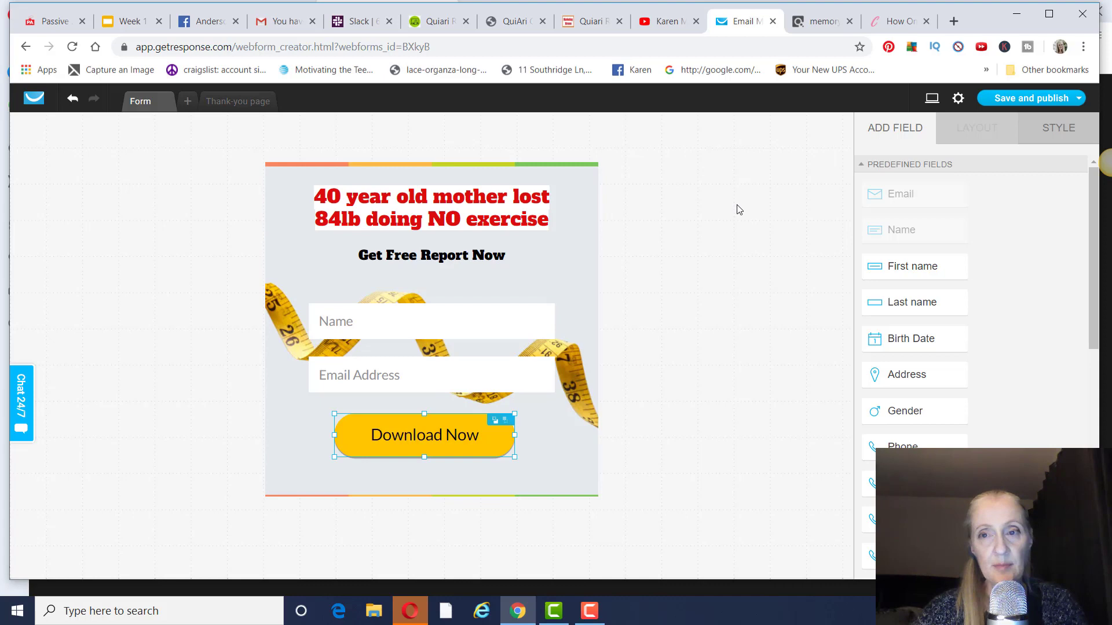
Change the Form name in Settings to 'Cinderalla Solution' and go to ClickBank's HopLink Generator
{"action": "left_click", "coordinate": [958, 101]}
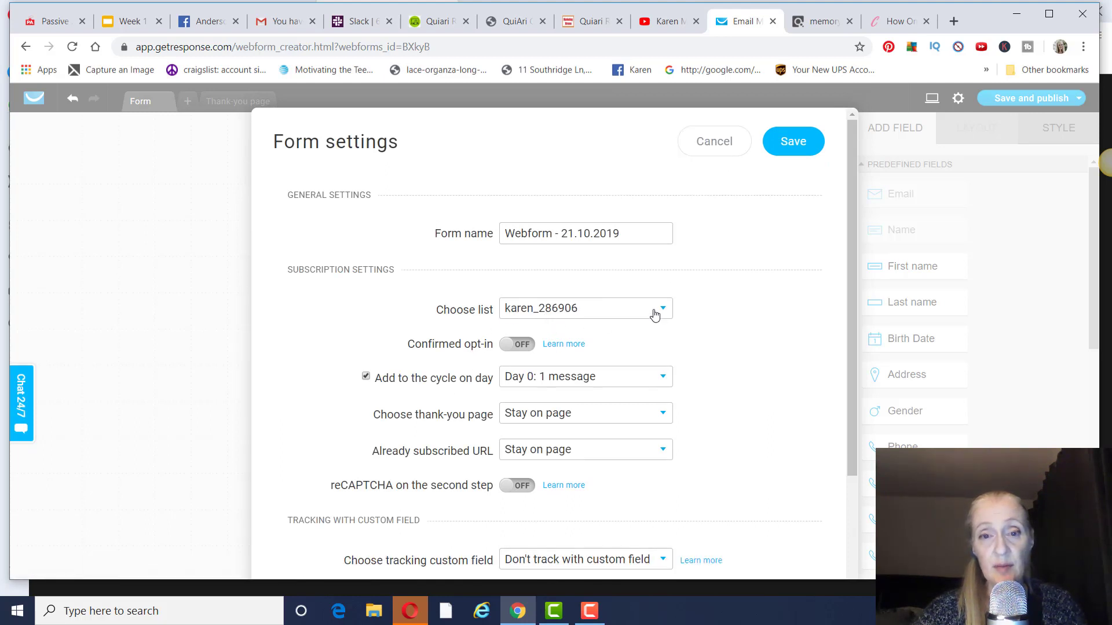
{"action": "left_click_drag", "start_coordinate": [632, 241], "coordinate": [497, 233]}
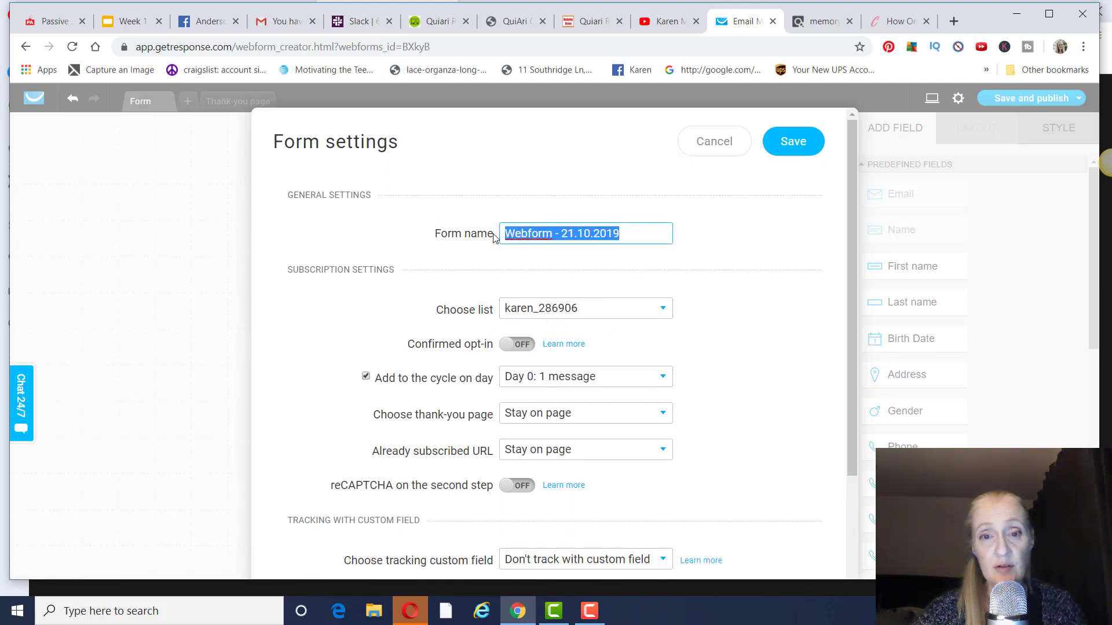
{"action": "key", "text": "BackSpace"}
{"action": "type", "text": "Cinderalla Solution"}
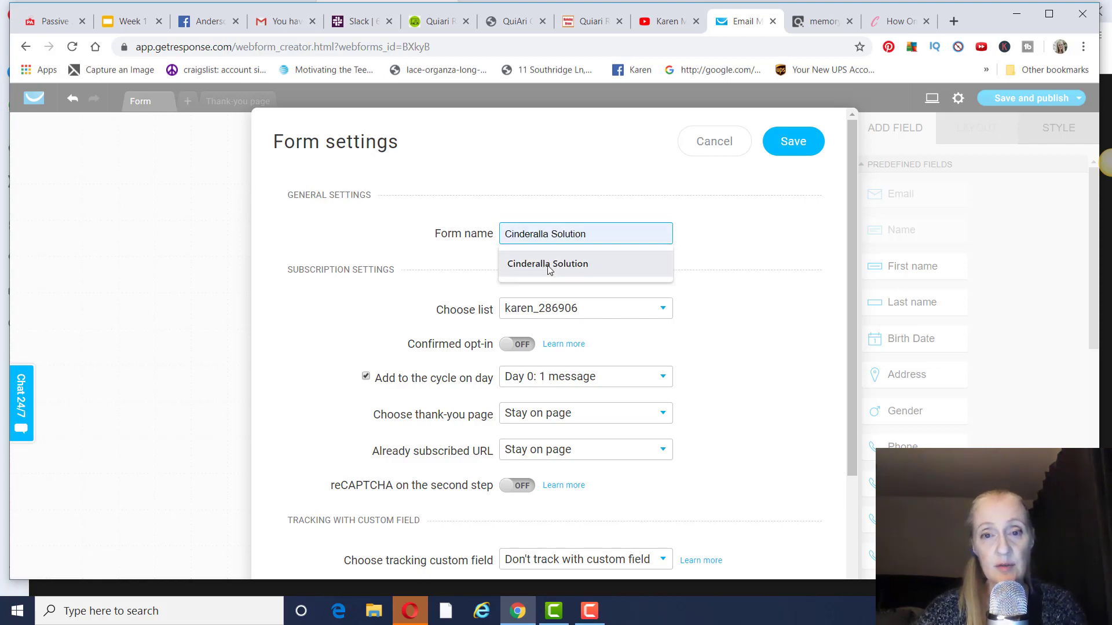
{"action": "left_click", "coordinate": [537, 263]}
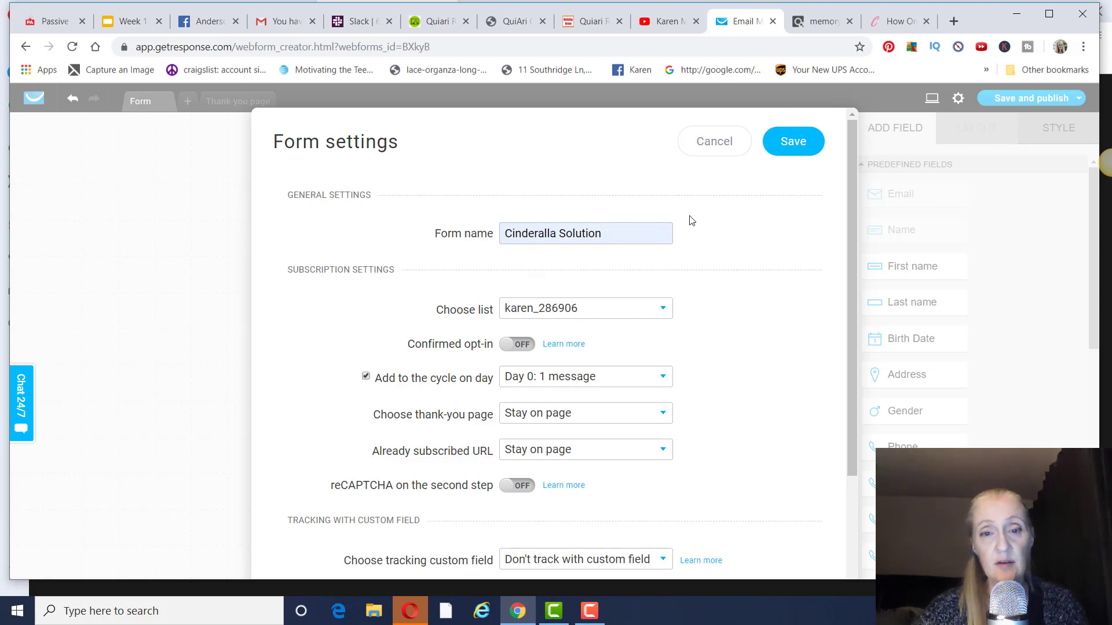
{"action": "scroll", "coordinate": [771, 232], "scroll_direction": "down", "scroll_amount": 1}
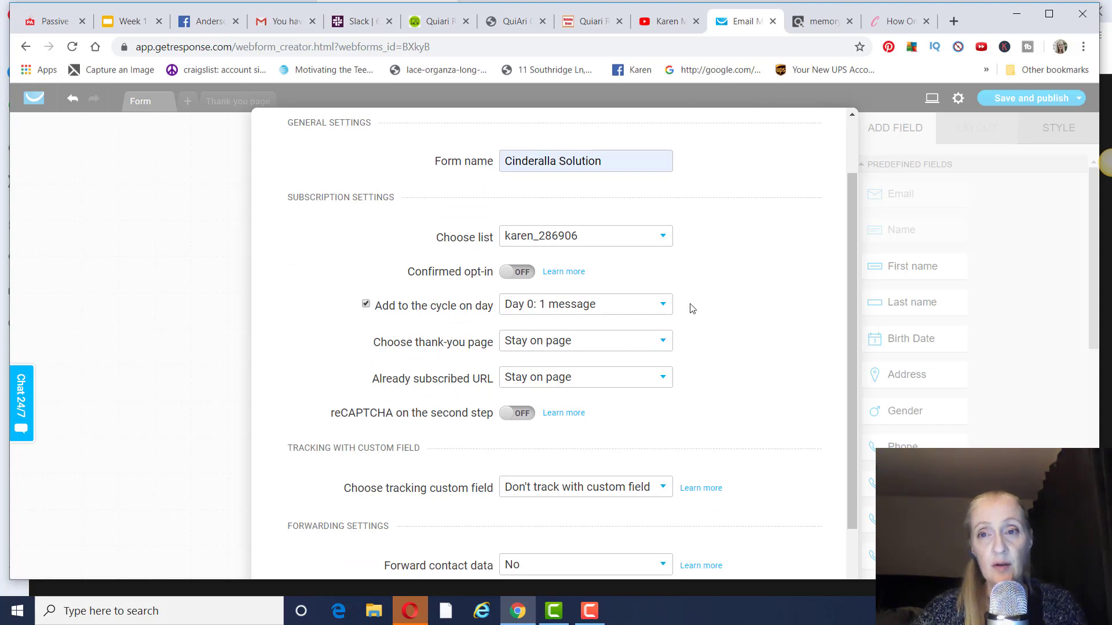
{"action": "left_click", "coordinate": [821, 20]}
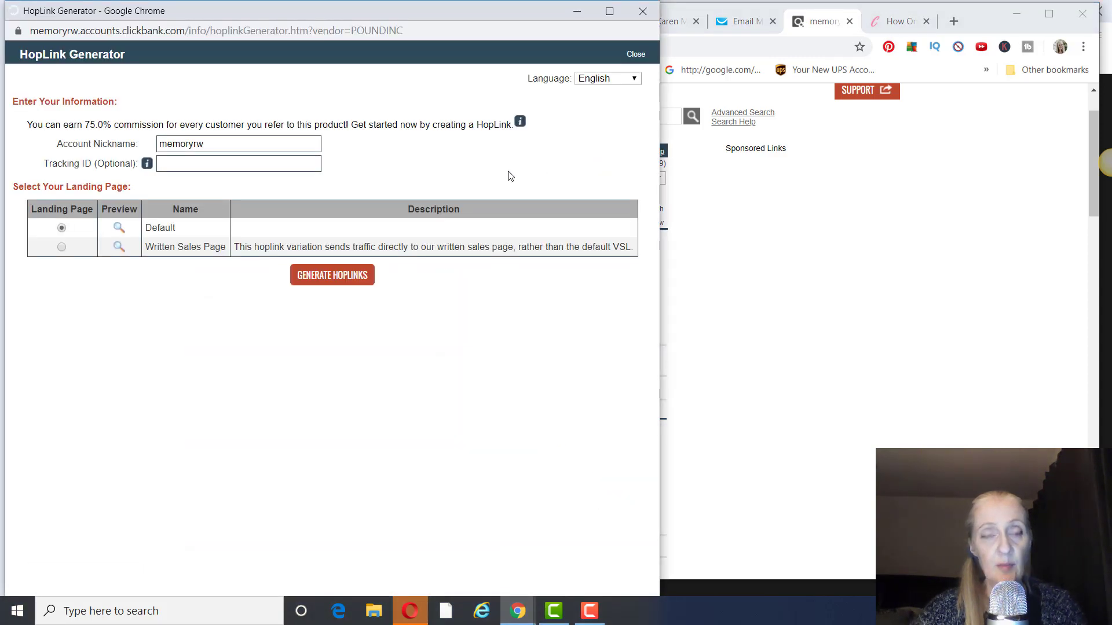
Generate Cinderella Solution's HopLinks and select the HopShield Encrypted HopLink
{"action": "left_click", "coordinate": [320, 279]}
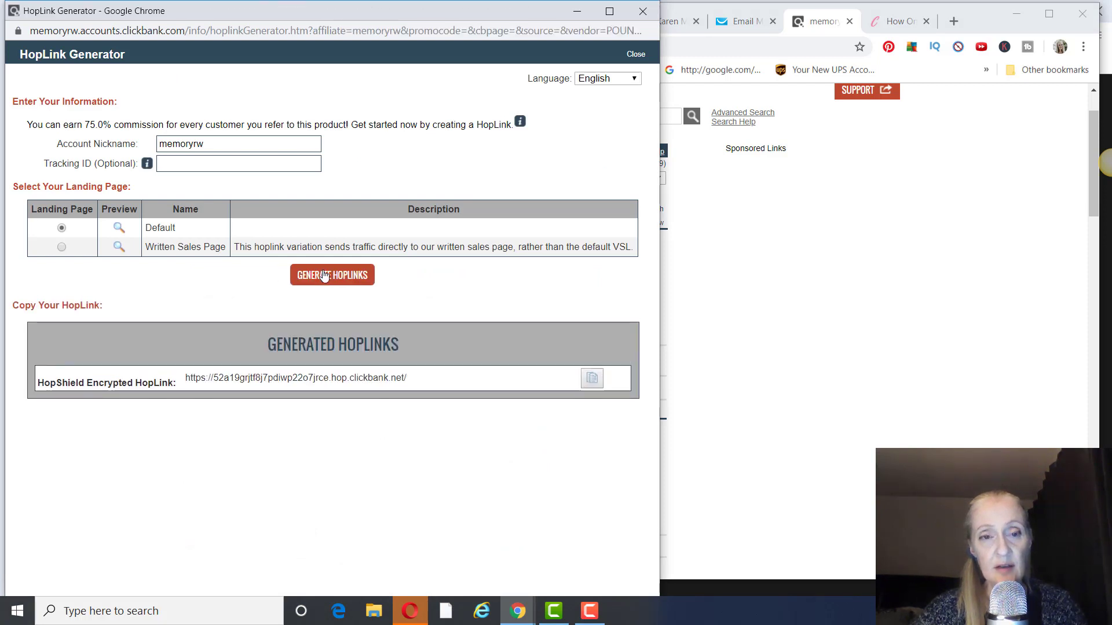
{"action": "left_click_drag", "start_coordinate": [421, 380], "coordinate": [185, 378]}
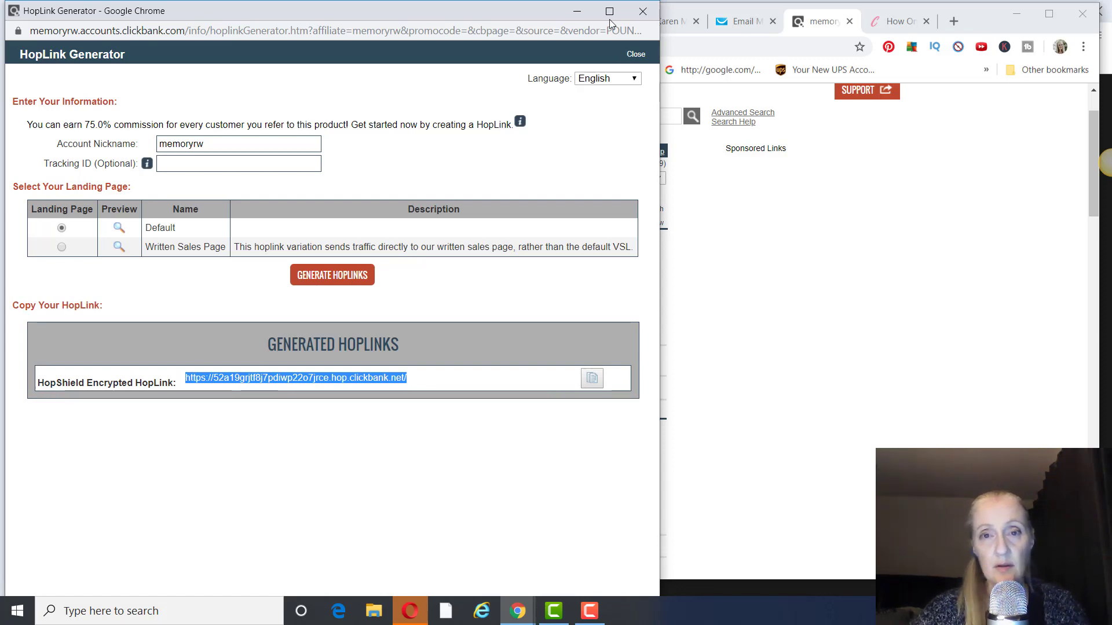
Set the thank-you page to Custom and paste the ClickBank hop link as its URL
{"action": "left_click", "coordinate": [643, 14]}
{"action": "left_click", "coordinate": [743, 21]}
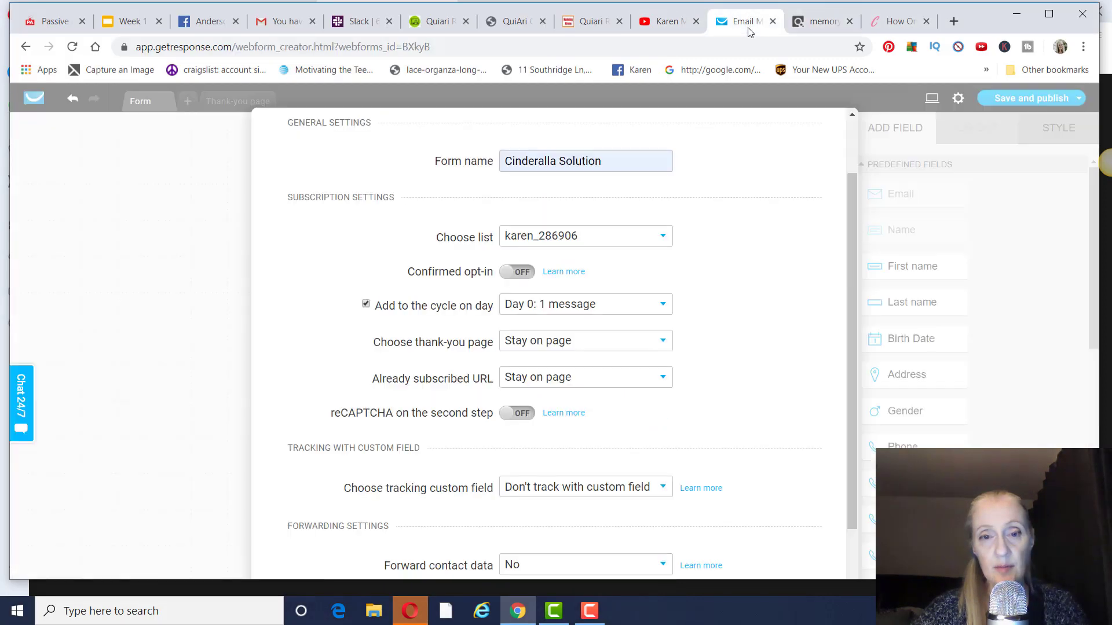
{"action": "left_click", "coordinate": [667, 347]}
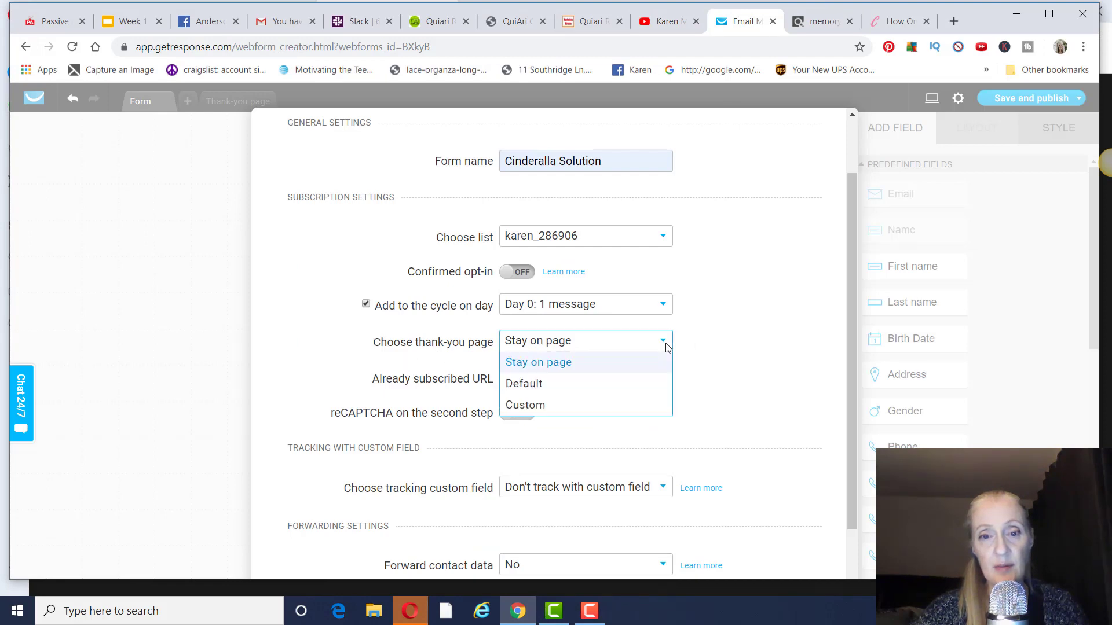
{"action": "left_click", "coordinate": [612, 407]}
{"action": "left_click", "coordinate": [597, 381]}
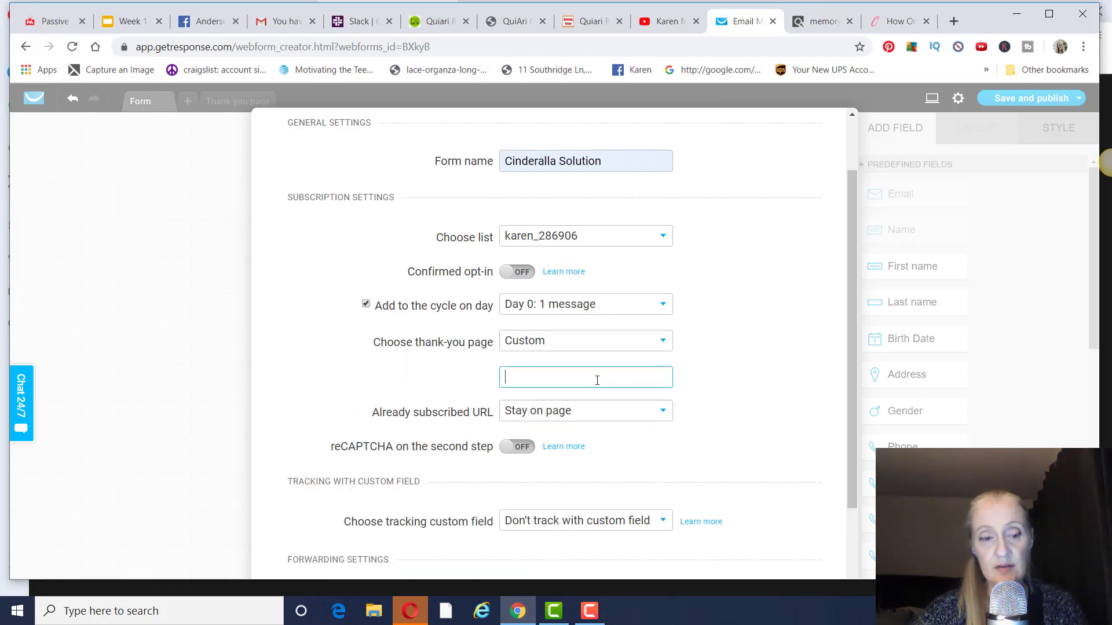
{"action": "key", "text": "ctrl+v"}
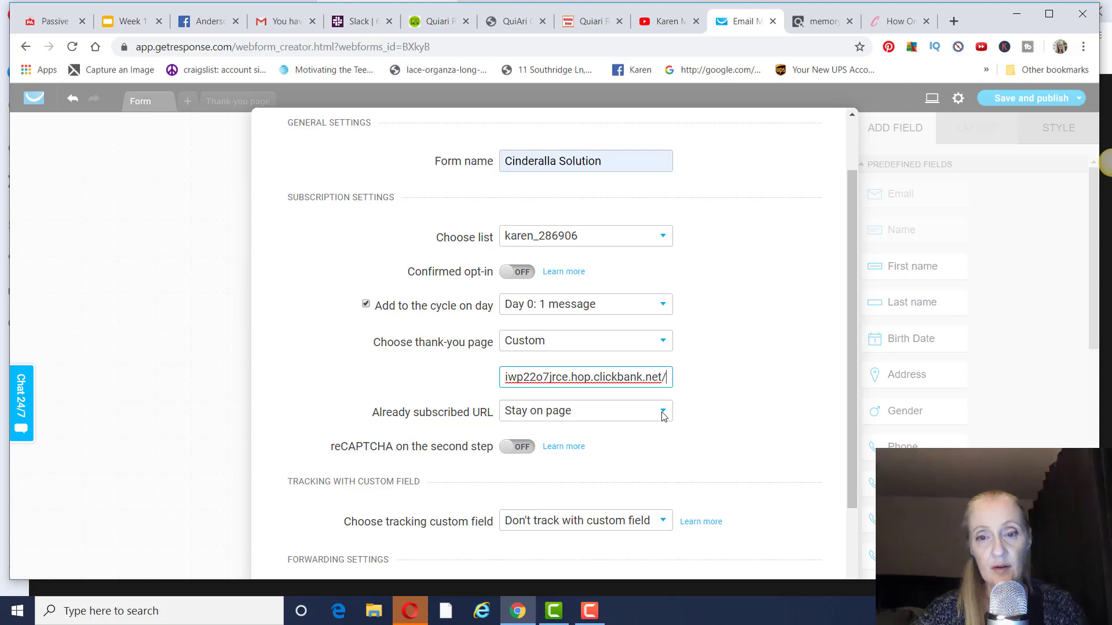
Set the Already subscribed URL to Custom with the same hop link, then save the settings
{"action": "left_click", "coordinate": [662, 411]}
{"action": "left_click", "coordinate": [601, 454]}
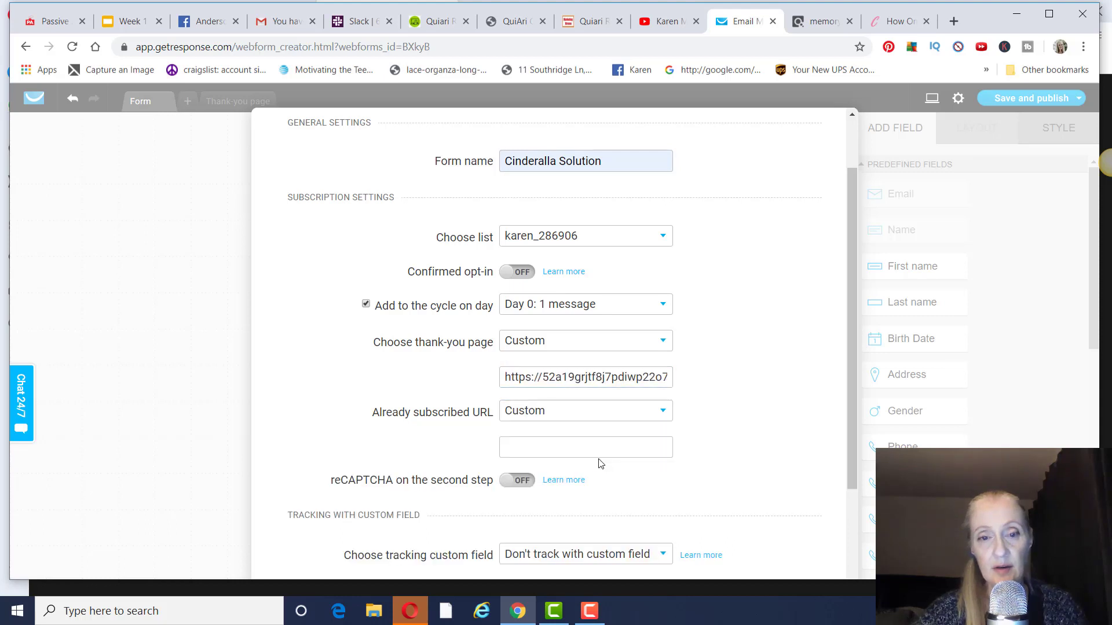
{"action": "left_click", "coordinate": [560, 450]}
{"action": "key", "text": "ctrl+v"}
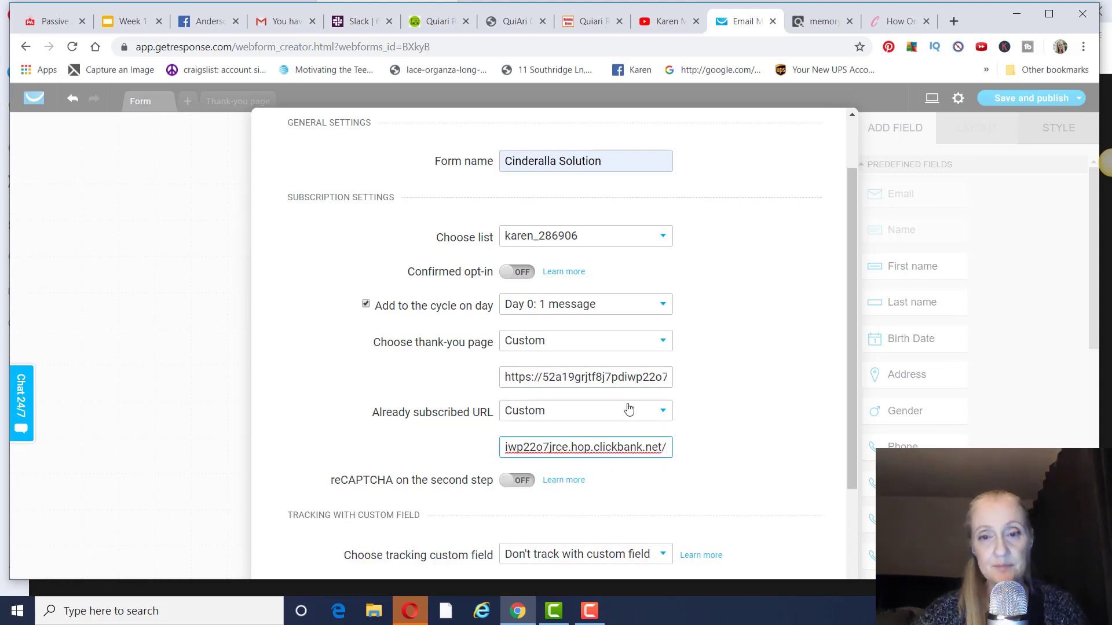
{"action": "left_click", "coordinate": [808, 300]}
{"action": "mouse_move", "coordinate": [852, 239]}
{"action": "left_mouse_down"}
{"action": "mouse_move", "coordinate": [827, 342]}
{"action": "mouse_move", "coordinate": [856, 182]}
{"action": "left_mouse_up"}
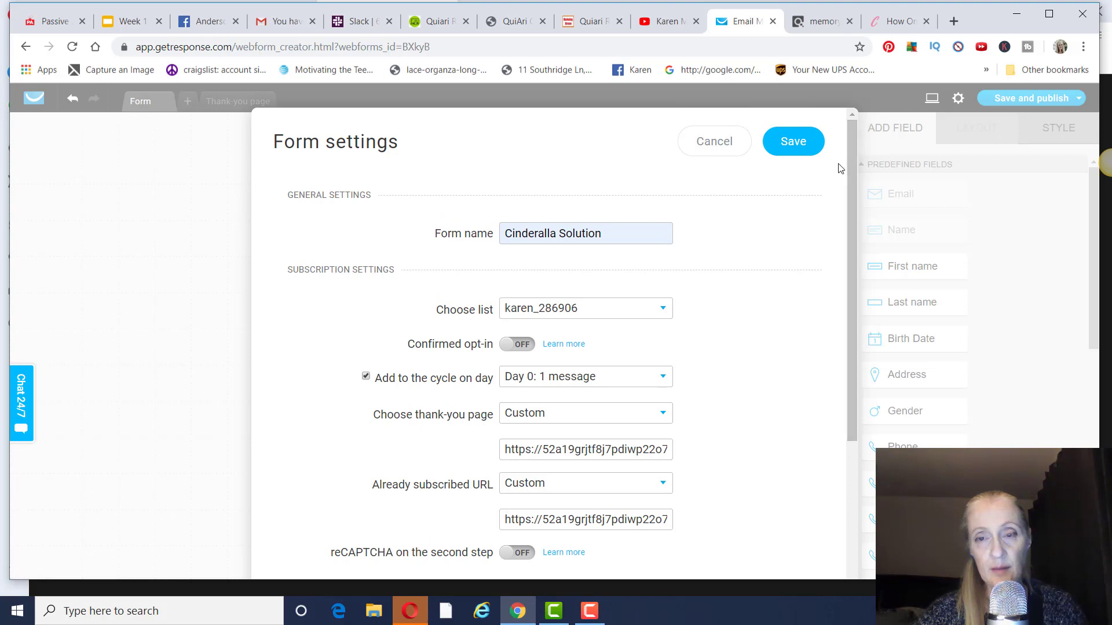
{"action": "left_click", "coordinate": [798, 147]}
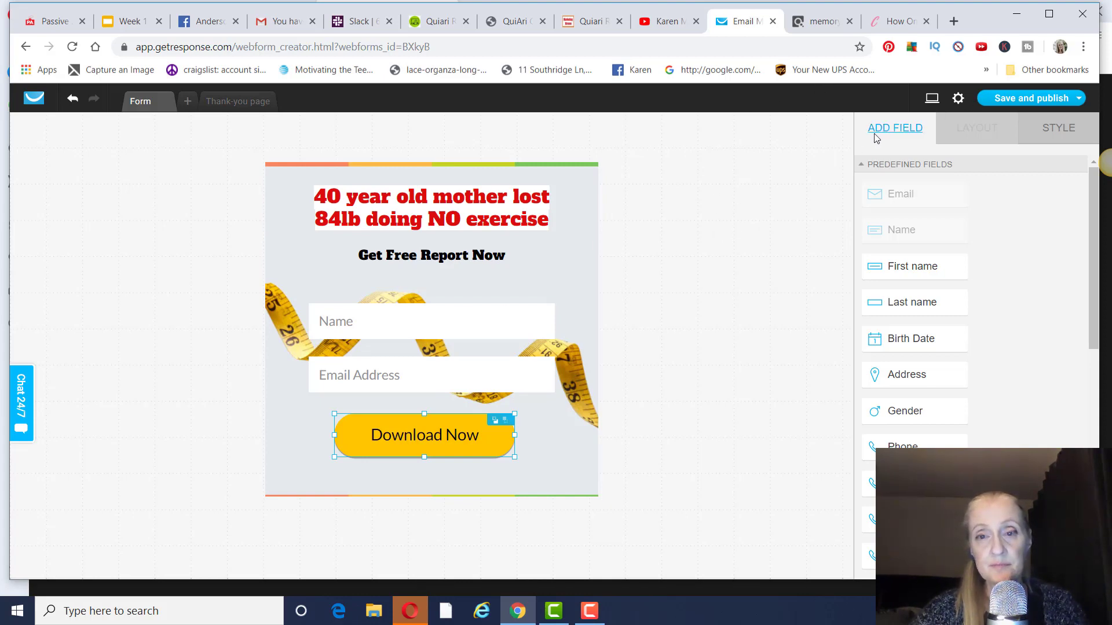
{"action": "mouse_move", "coordinate": [1031, 98]}
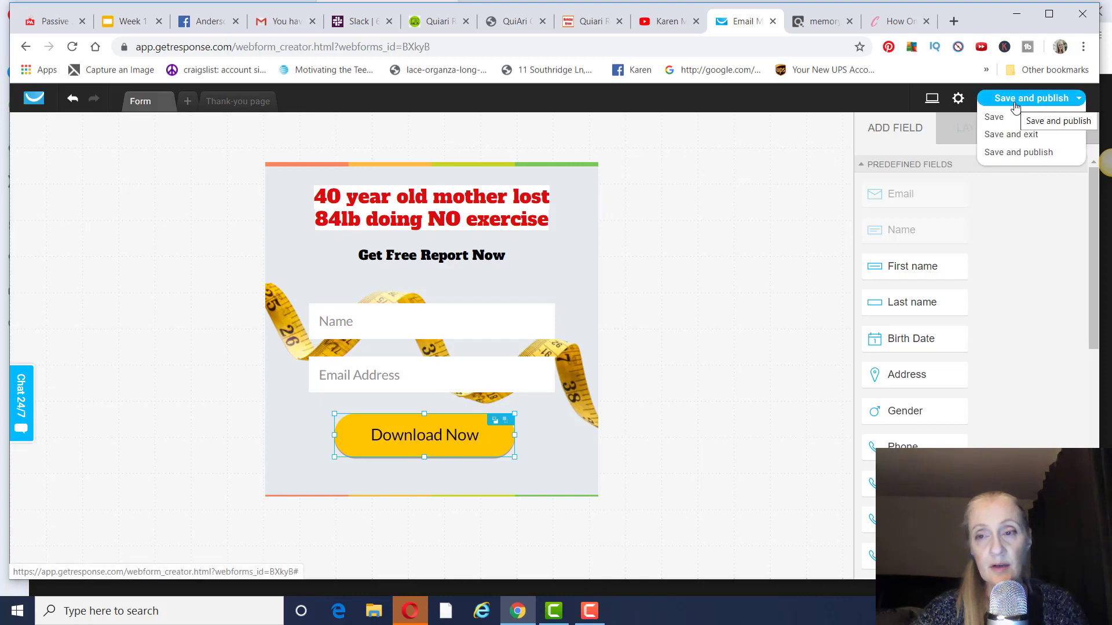
Publish the form with 'GetResponse will host my form' and select the hosted form link
{"action": "left_click", "coordinate": [1017, 103]}
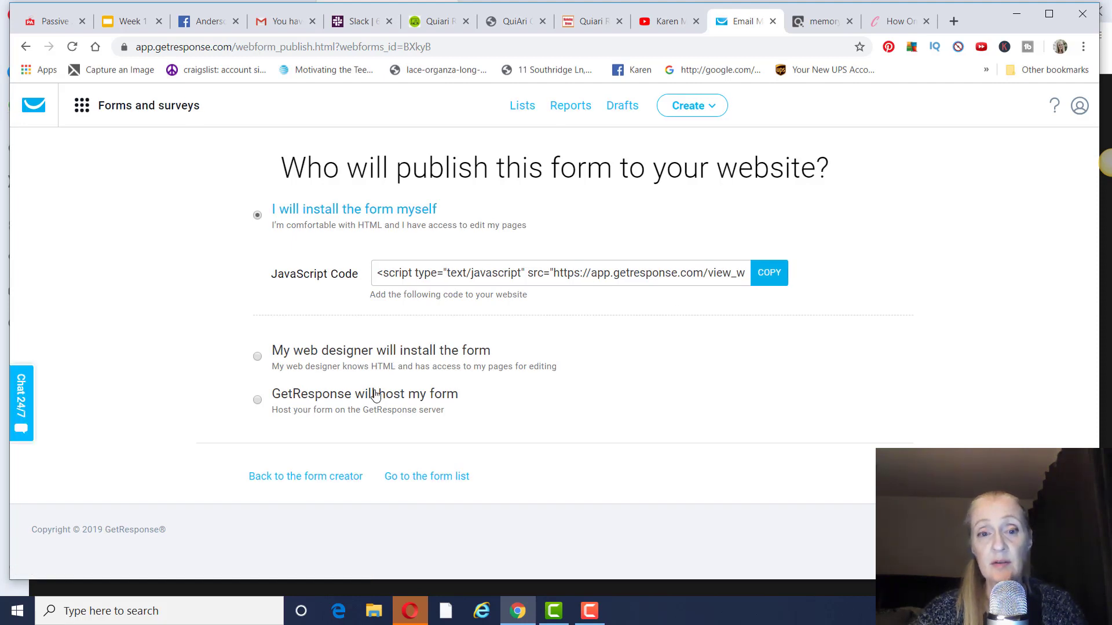
{"action": "left_click", "coordinate": [258, 401]}
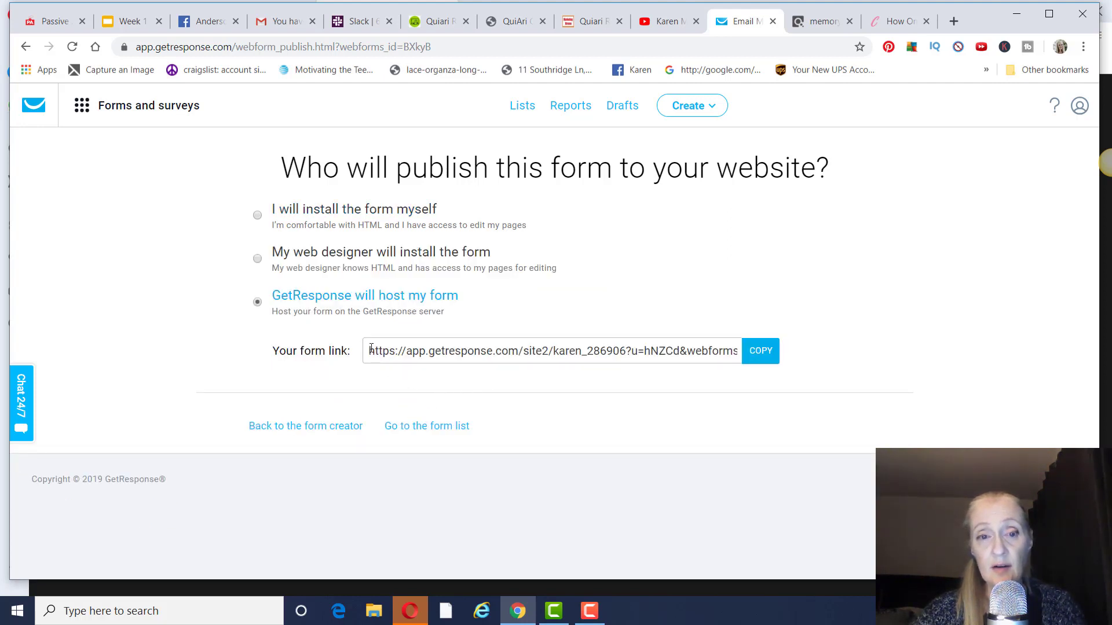
{"action": "left_click_drag", "start_coordinate": [370, 351], "coordinate": [800, 347]}
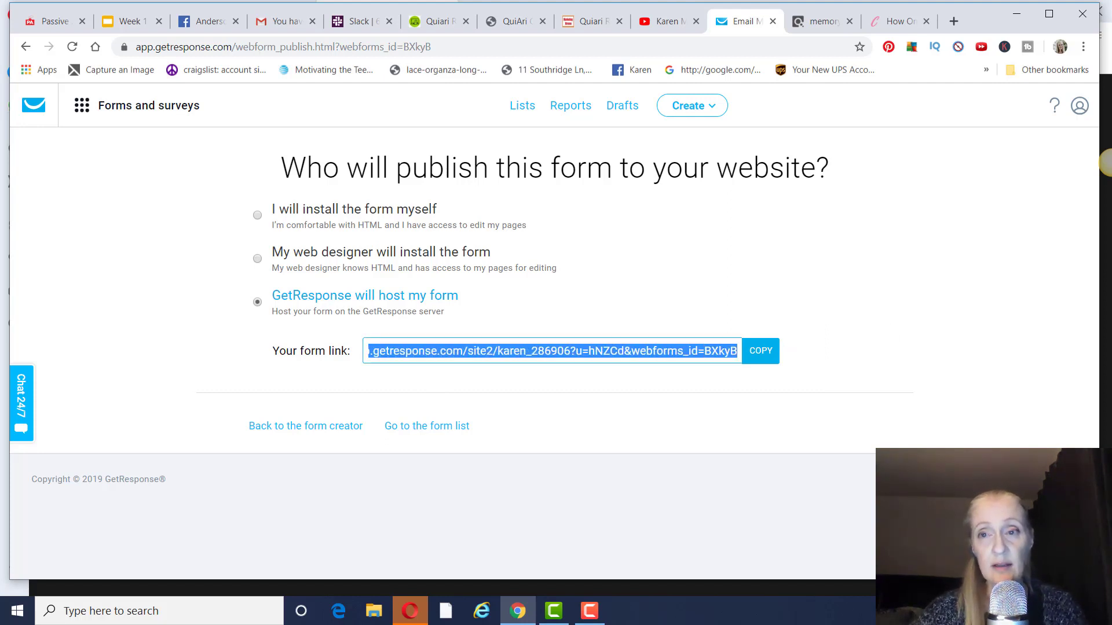
Load the hosted form link in a new tab and submit a test name and email
{"action": "left_click", "coordinate": [954, 22]}
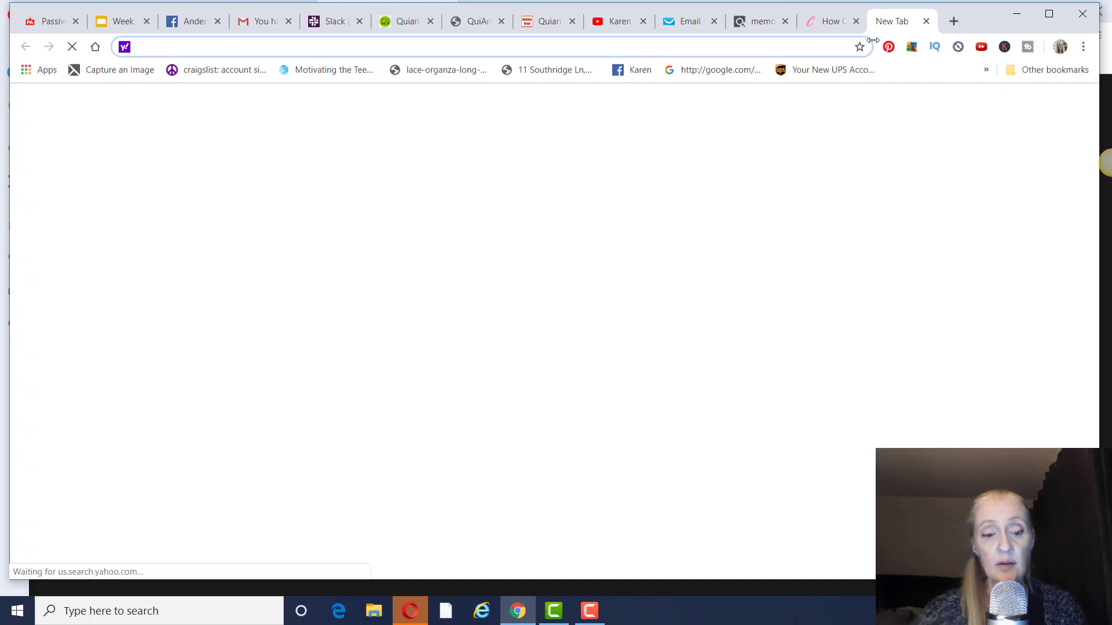
{"action": "type", "text": "https://app.getresponse.com/site2/karen_286906?u=hNZCd&webforms_id=BXkyB"}
{"action": "key", "text": "Return"}
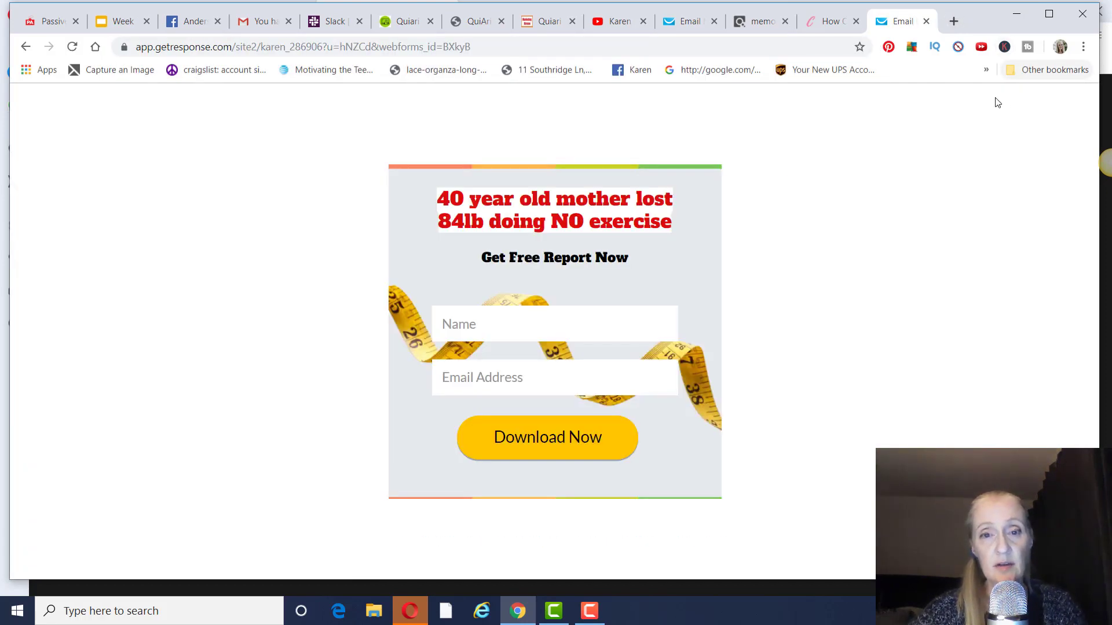
{"action": "left_click", "coordinate": [533, 323]}
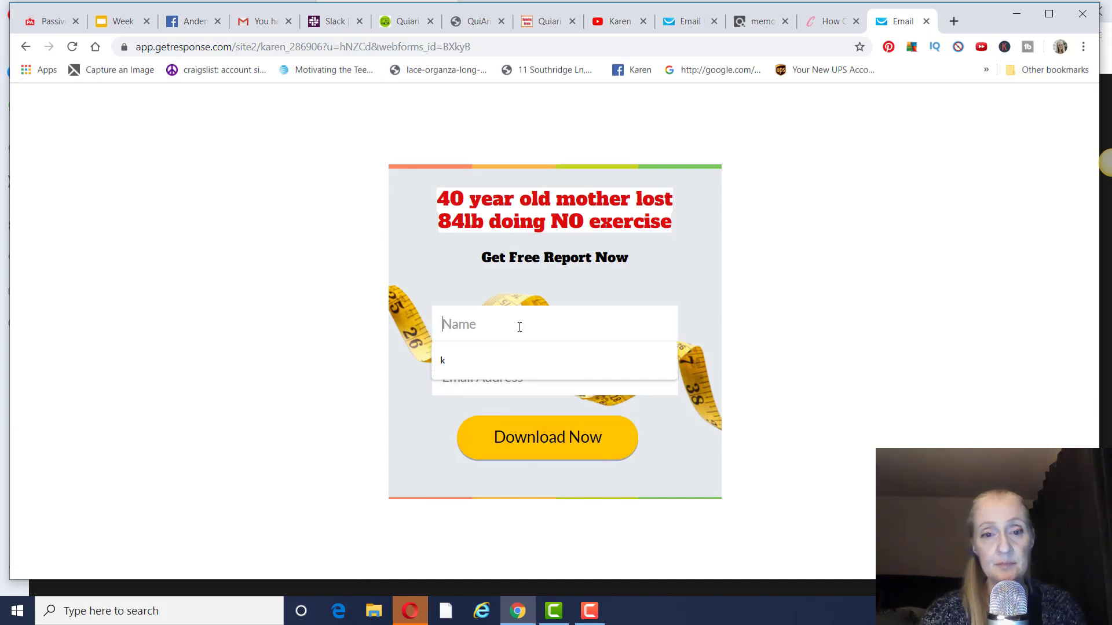
{"action": "type", "text": "K"}
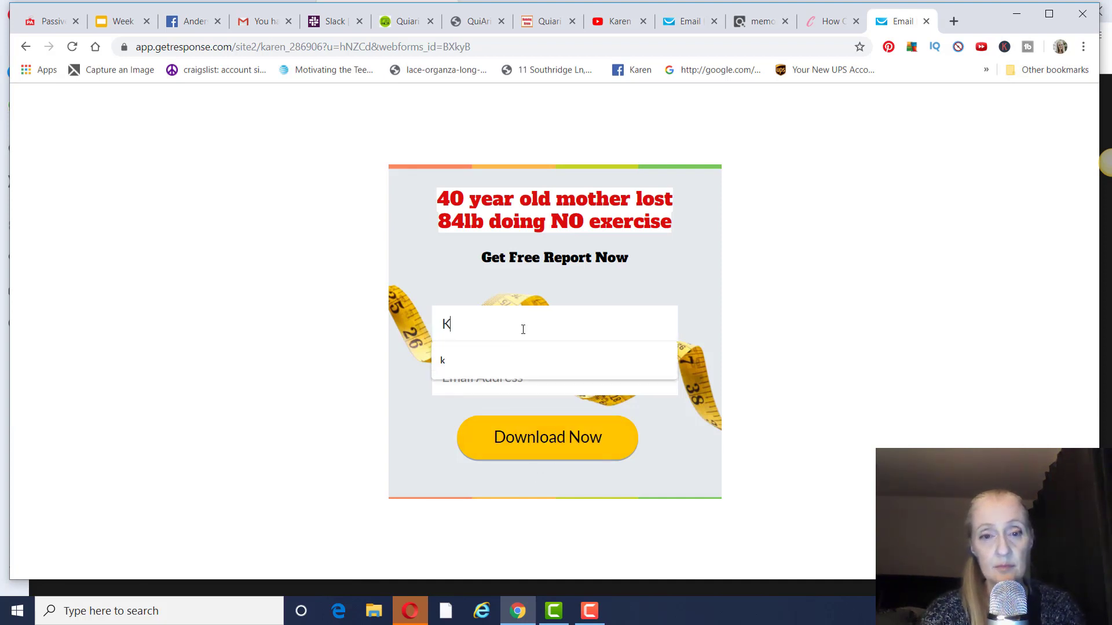
{"action": "type", "text": "aren"}
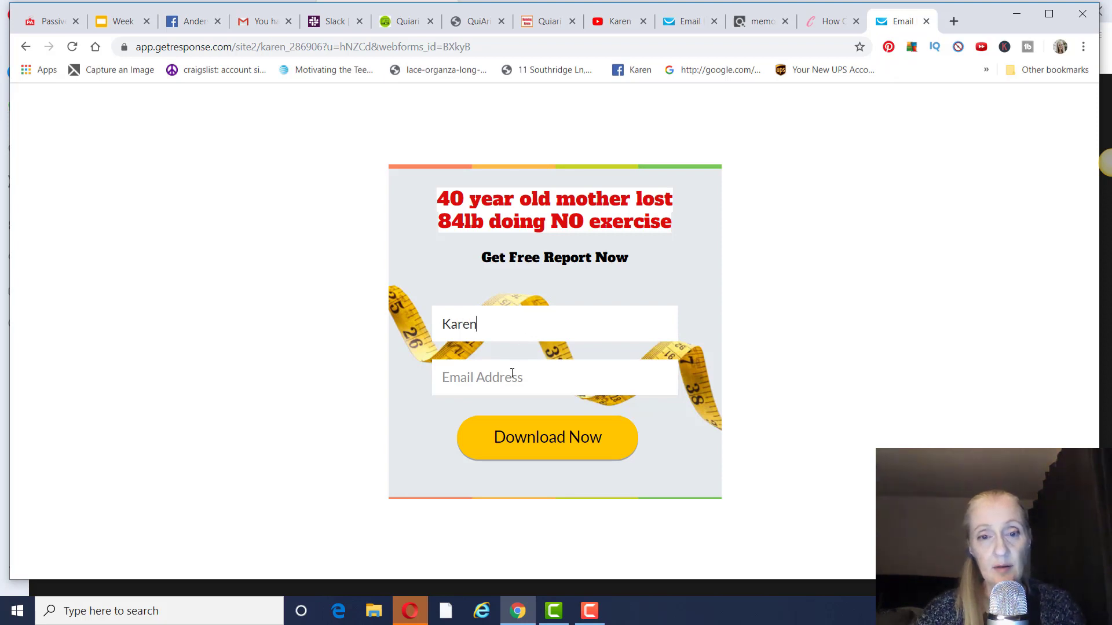
{"action": "left_click", "coordinate": [512, 374]}
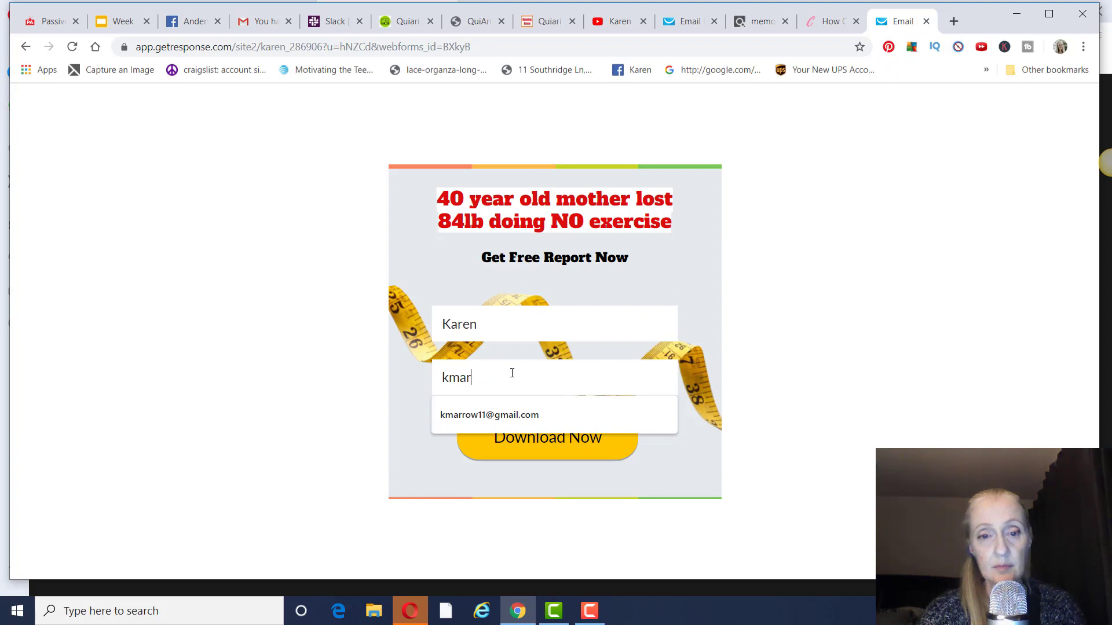
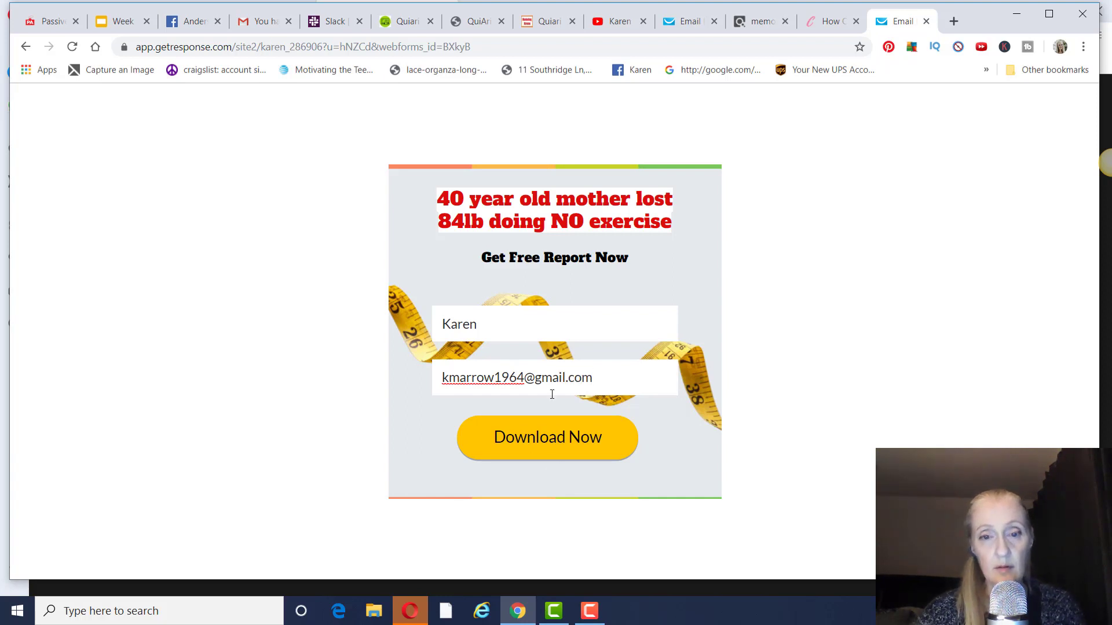
{"action": "left_click", "coordinate": [565, 438]}
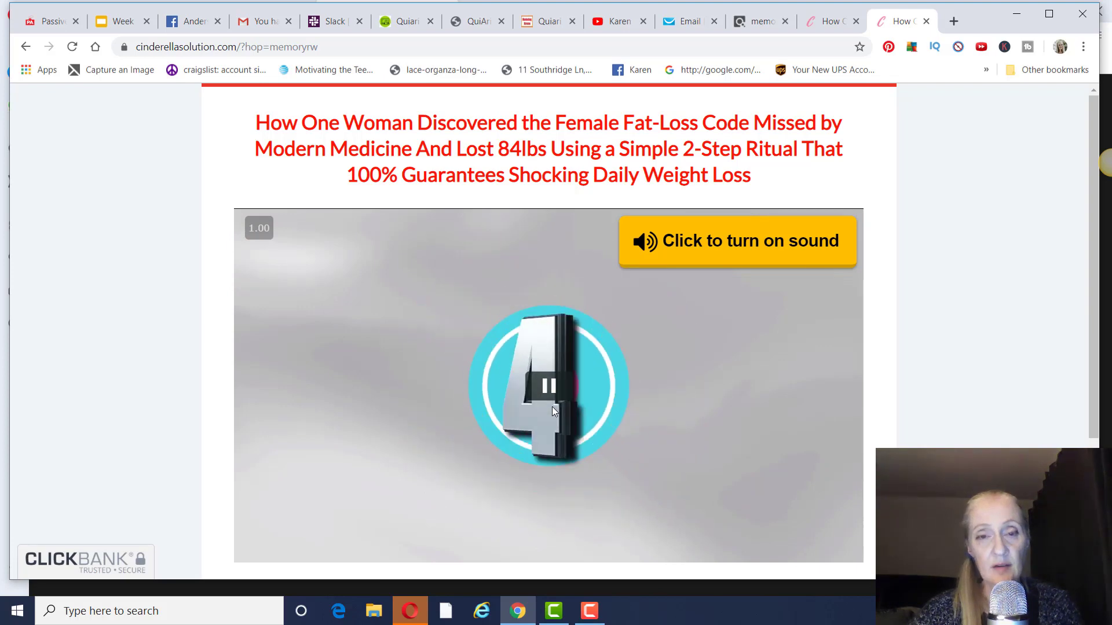
{"action": "scroll", "coordinate": [1030, 173], "scroll_direction": "down", "scroll_amount": 2}
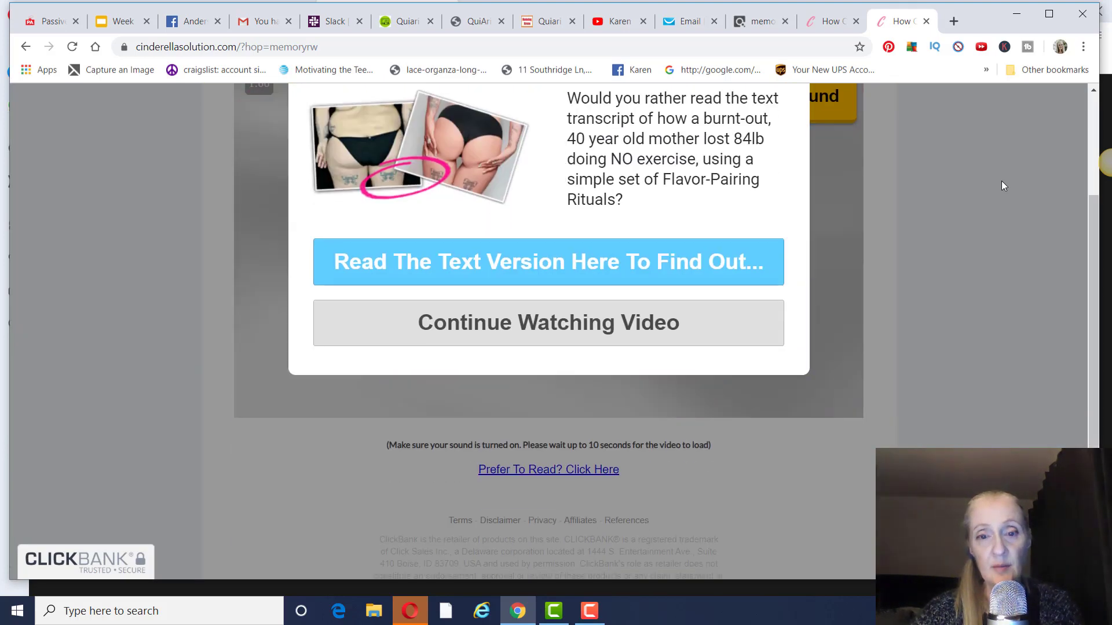
{"action": "scroll", "coordinate": [1034, 154], "scroll_direction": "up", "scroll_amount": 2}
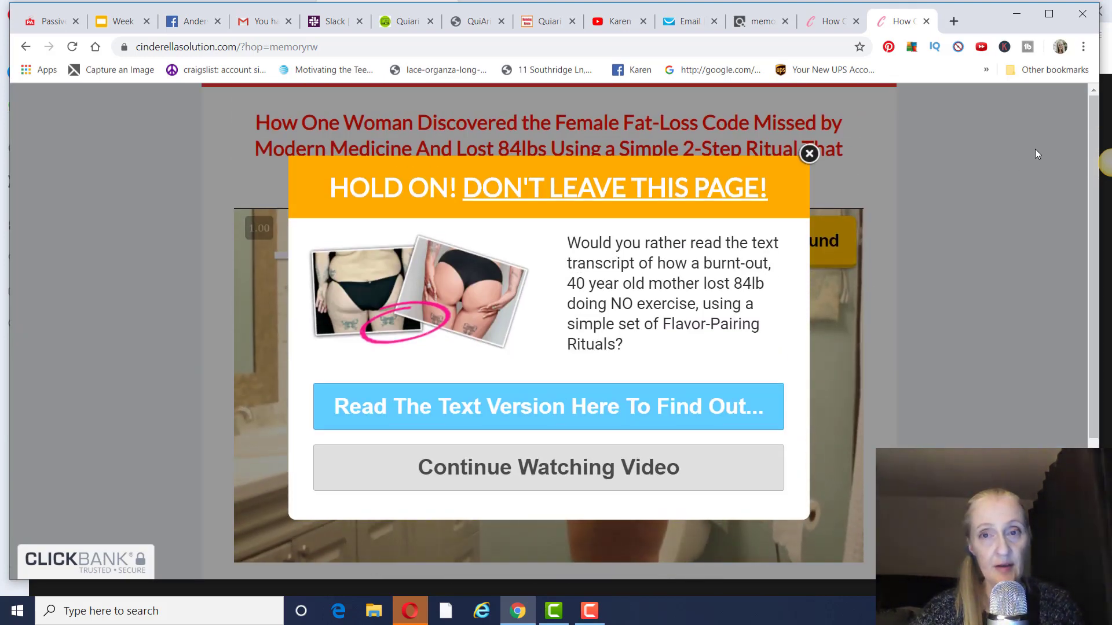
Switch back to the GetResponse publish page showing the hosted form link
{"action": "left_click", "coordinate": [694, 25]}
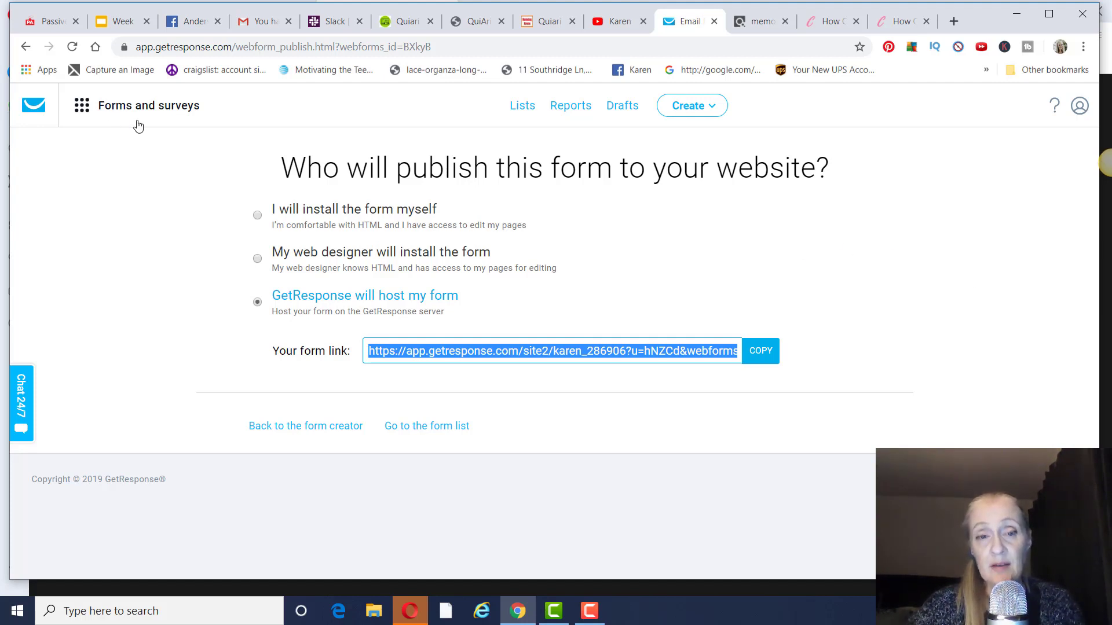
Open and then close the GetResponse tools menu
{"action": "left_click", "coordinate": [83, 107]}
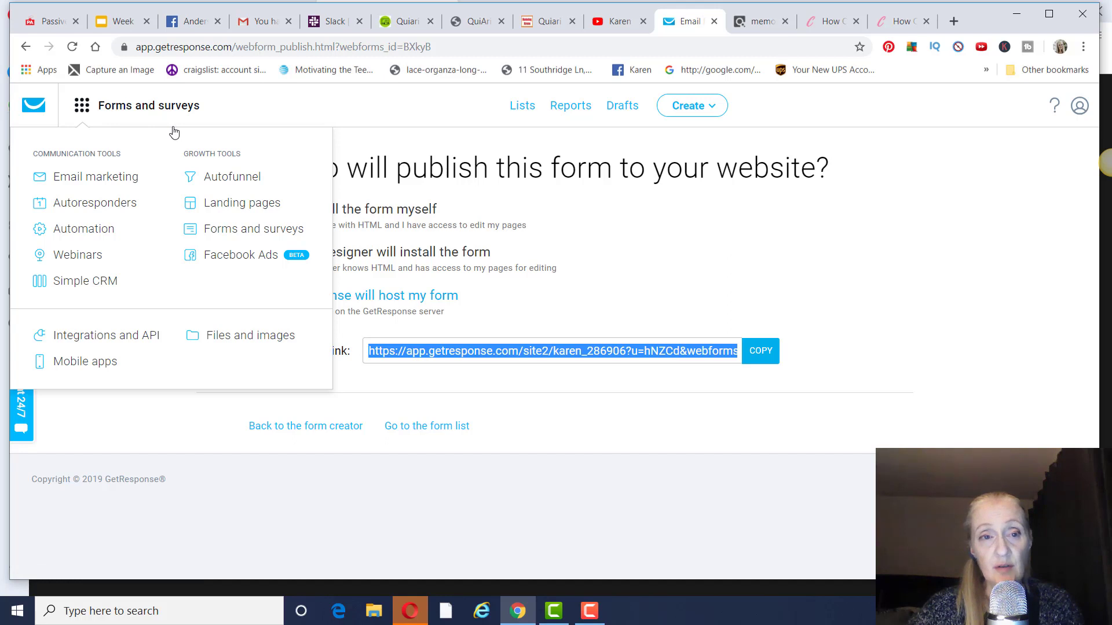
{"action": "left_click", "coordinate": [918, 237]}
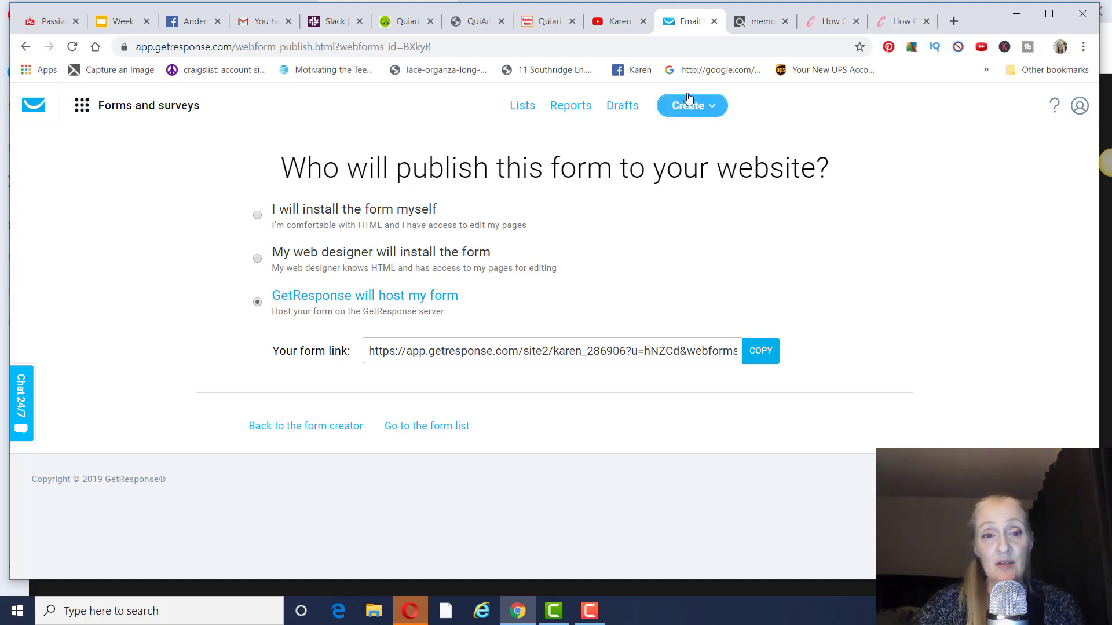
{"action": "left_click", "coordinate": [627, 25]}
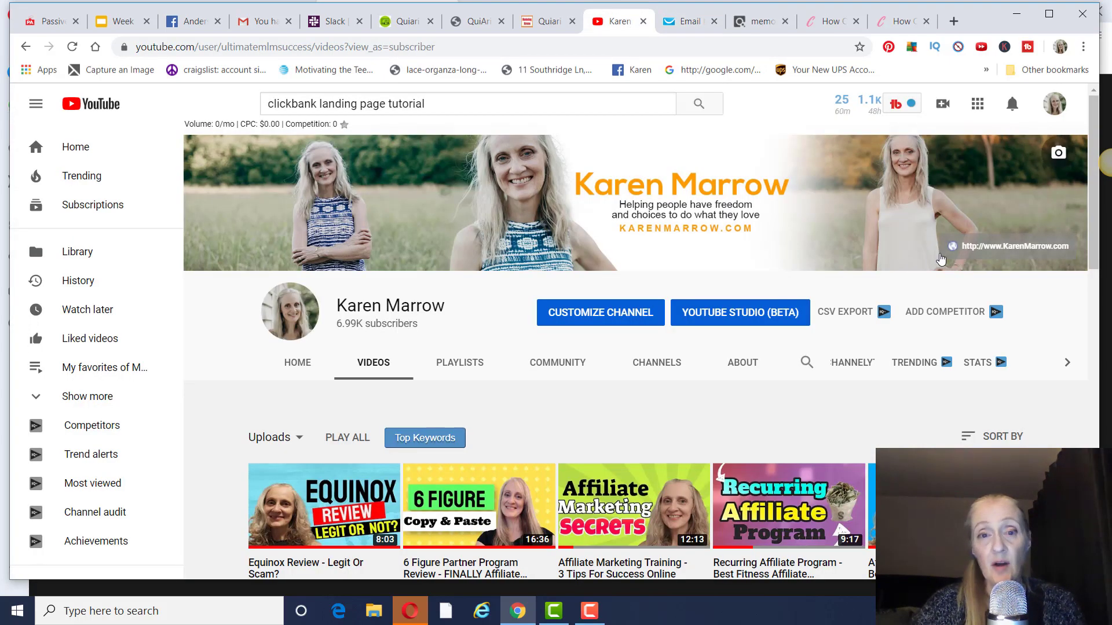